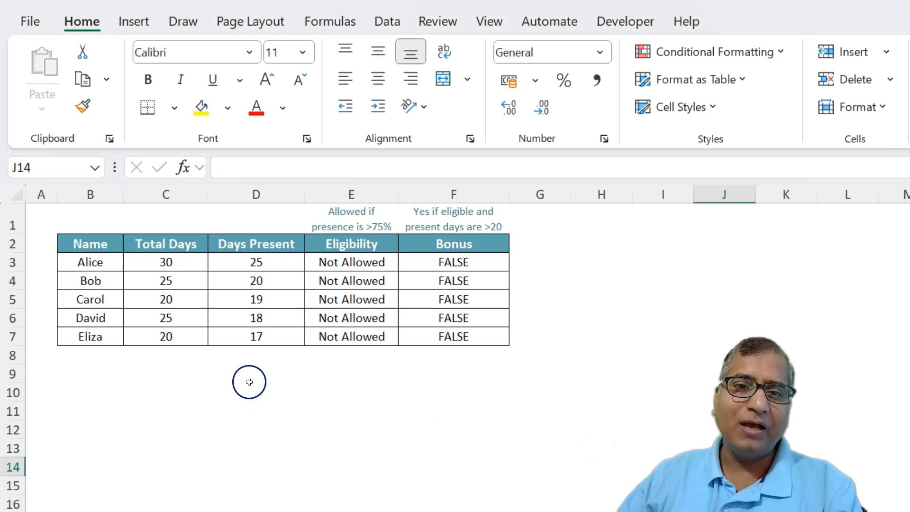
Examine the attendance table's day columns and the Eligibility and Bonus rules noted above the headers
left_click(97, 241)
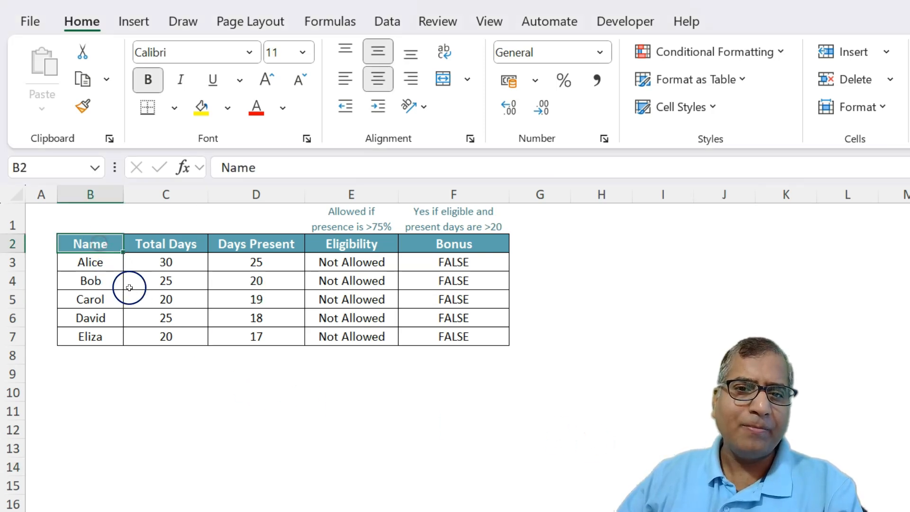
left_click_drag(163, 243, 162, 338)
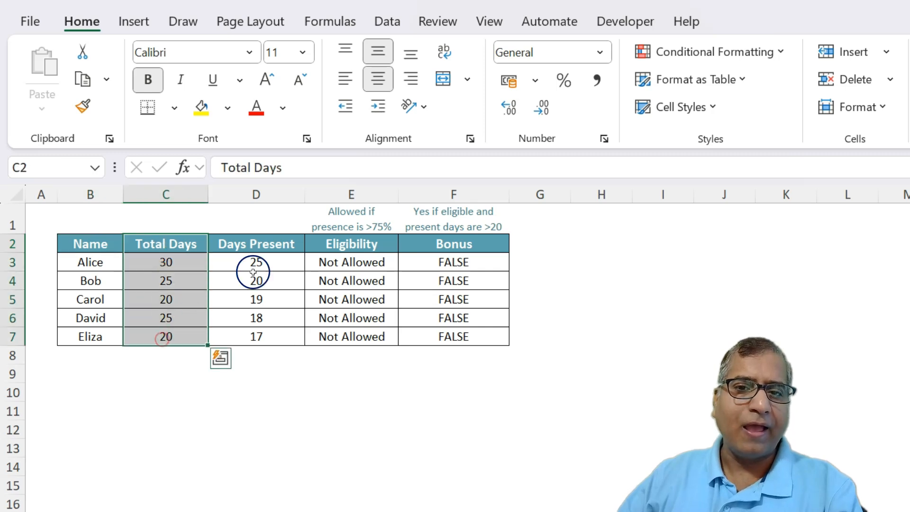
left_click(270, 243)
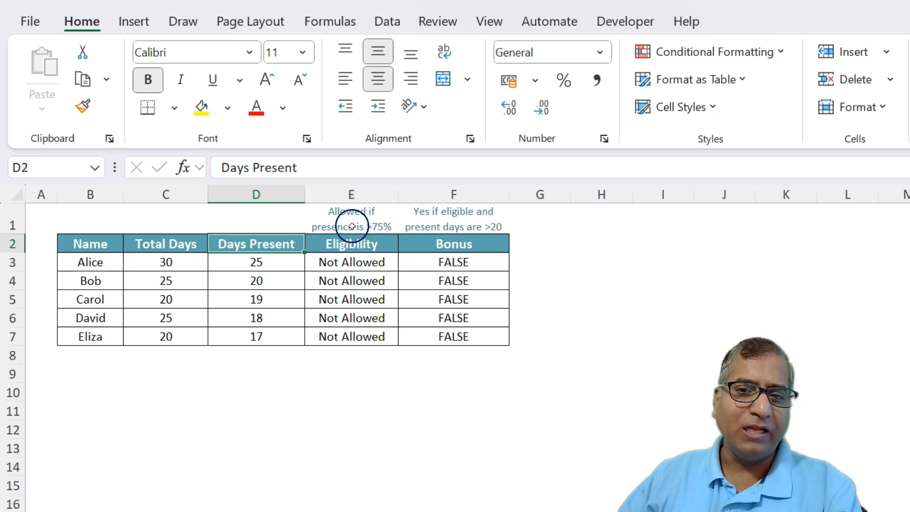
left_click(468, 228)
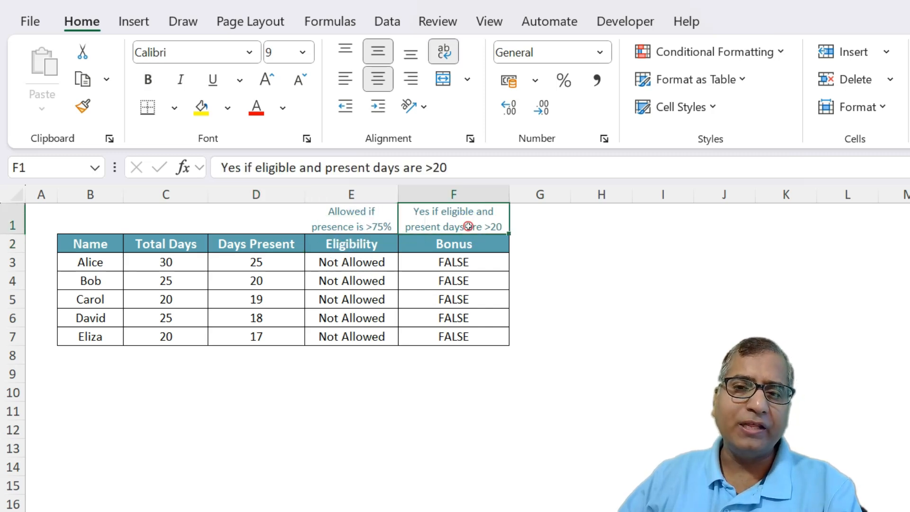
left_click(358, 219)
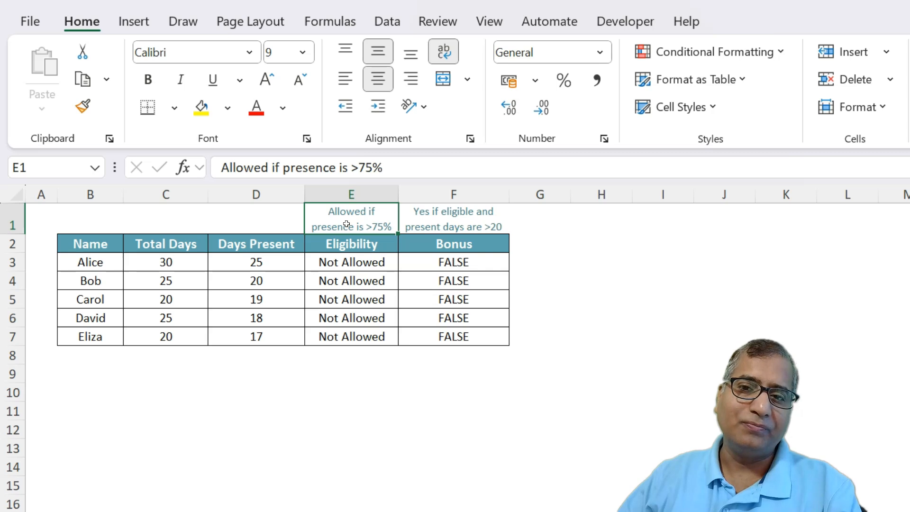
left_click(429, 238)
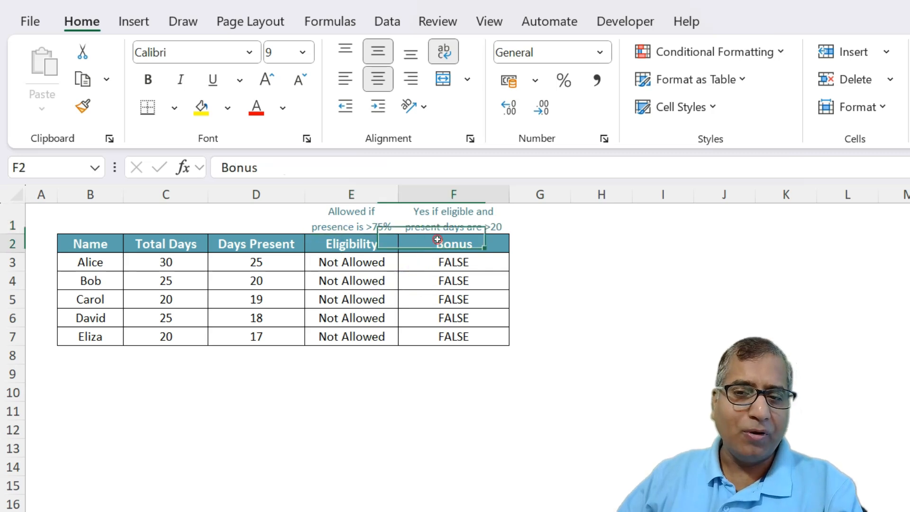
left_click(430, 225)
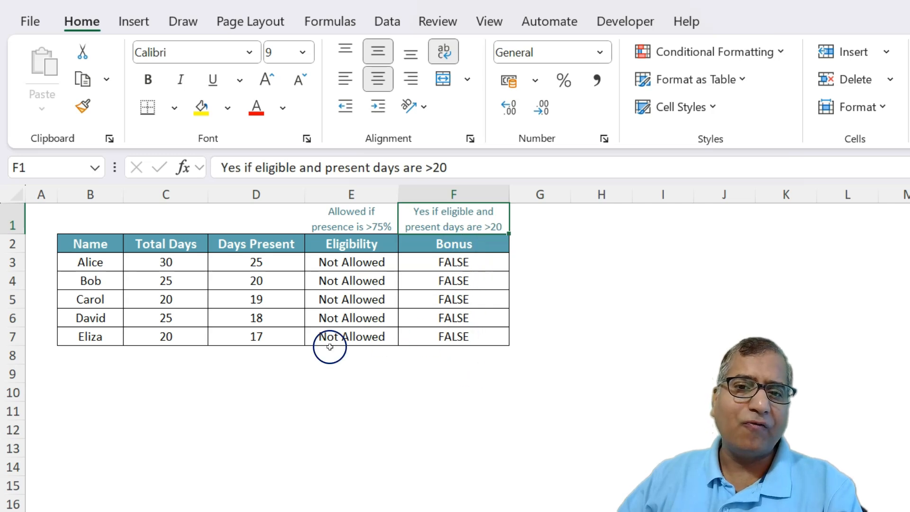
left_click_drag(246, 296, 169, 298)
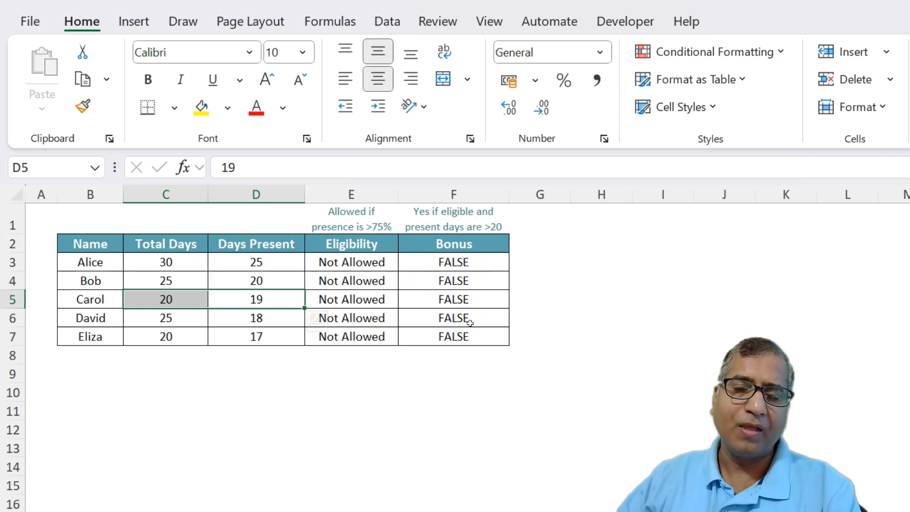
Inspect the IF formula in E3 and its cell references, leaving the formula as it is
left_click(361, 262)
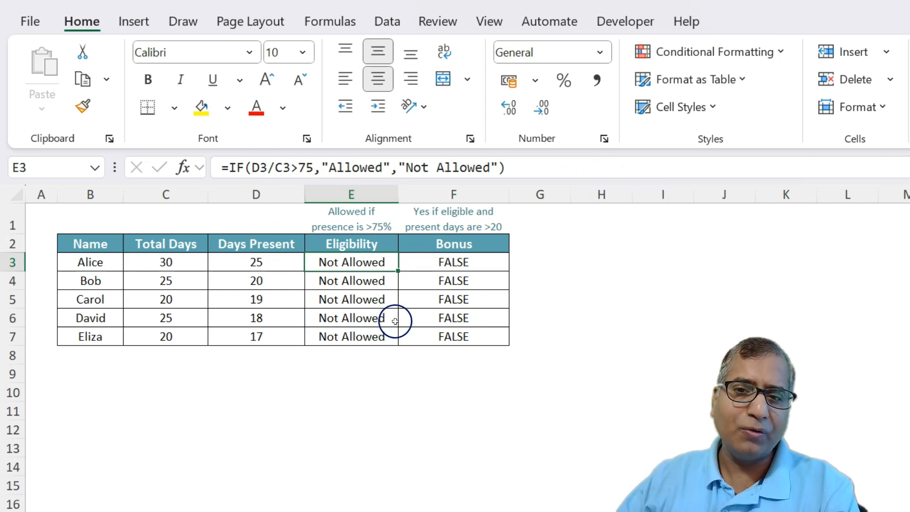
left_click(252, 170)
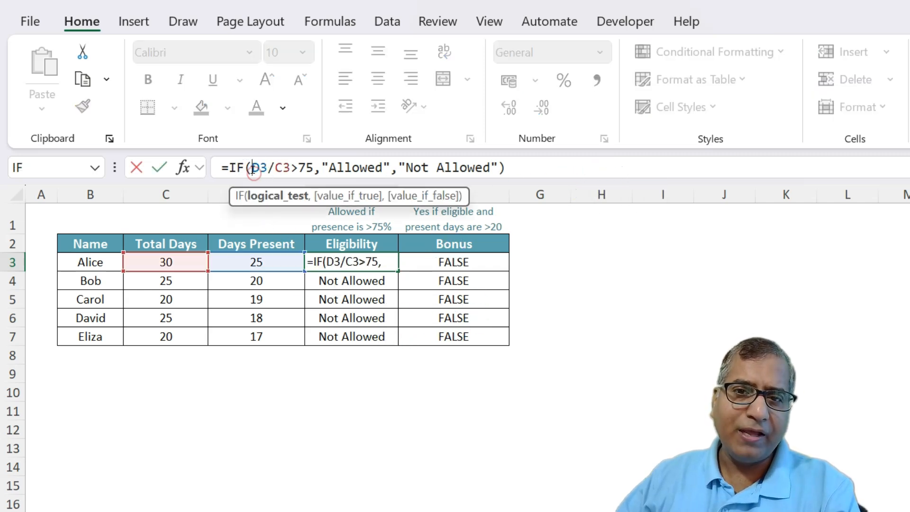
left_click(254, 264)
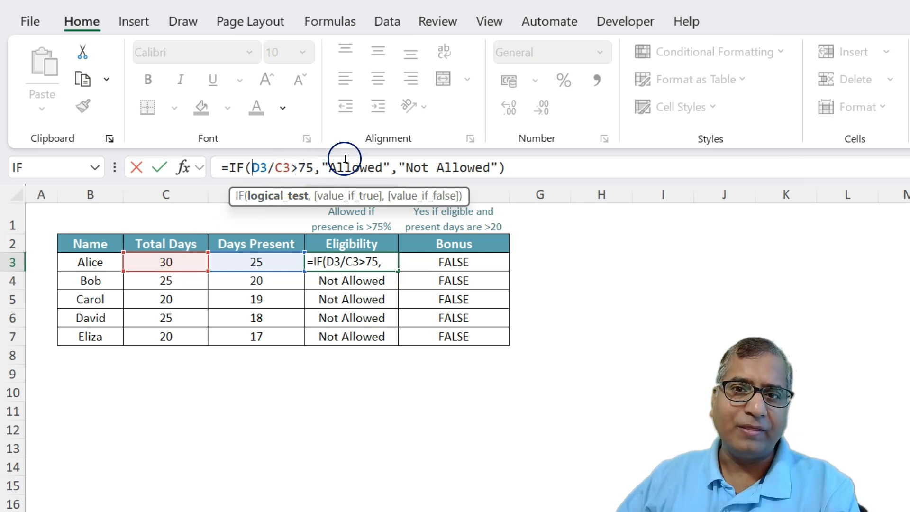
left_click(494, 167)
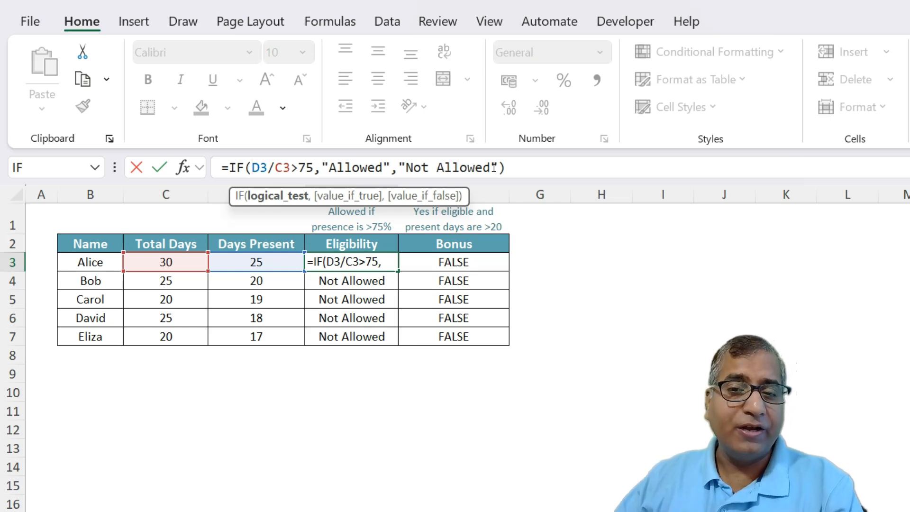
key("Escape")
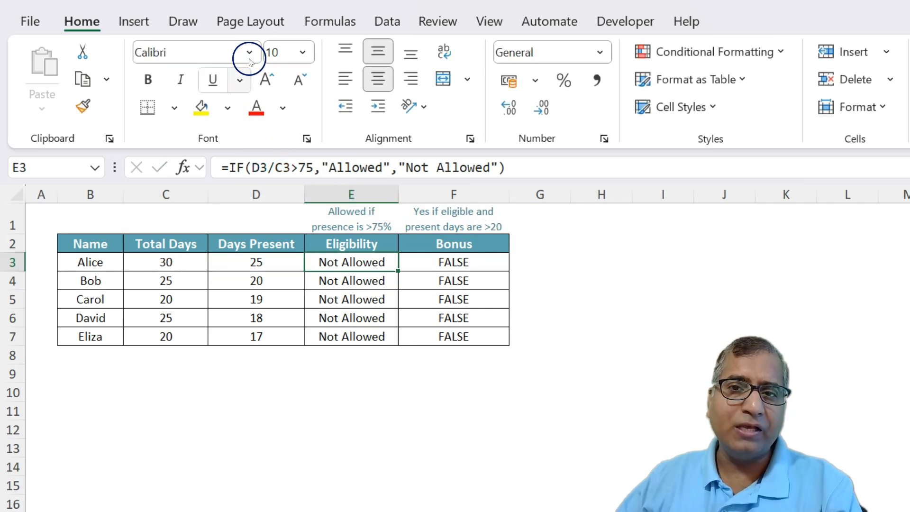
Open Evaluate Formula for E3, then close it without evaluating
left_click(328, 22)
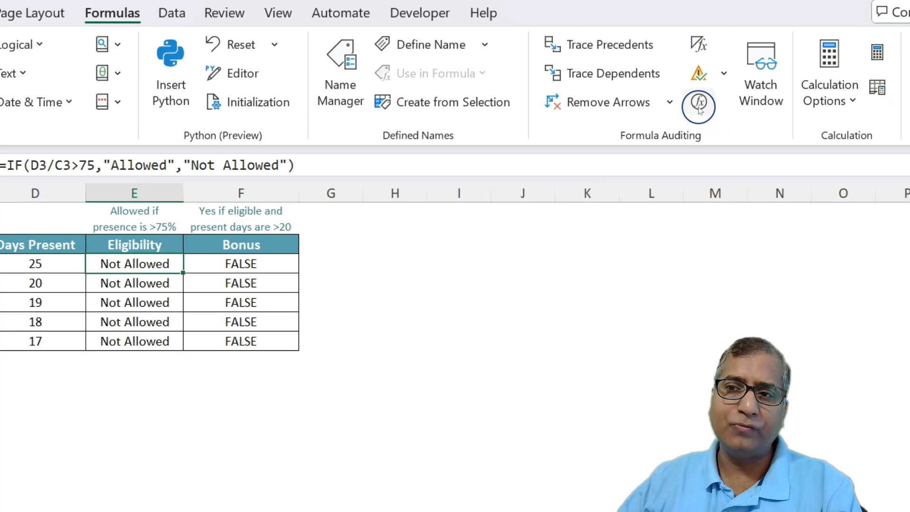
left_click(699, 106)
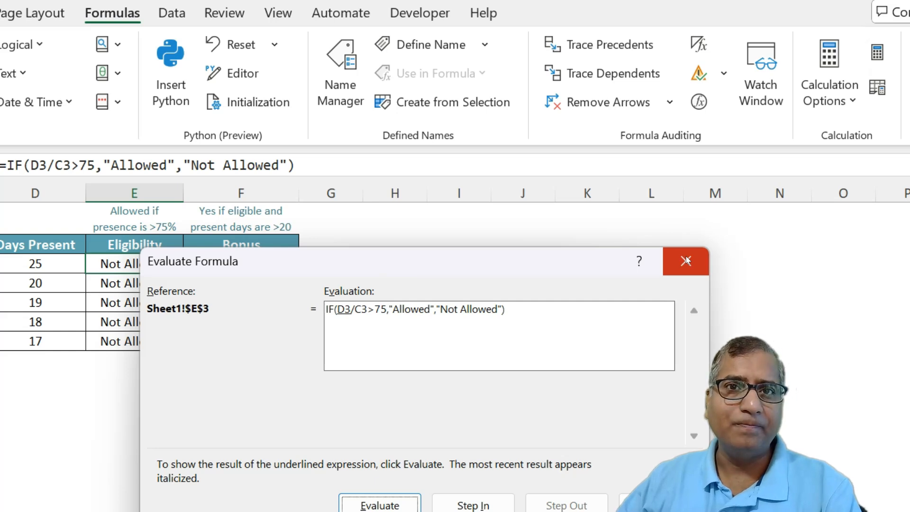
left_click(687, 260)
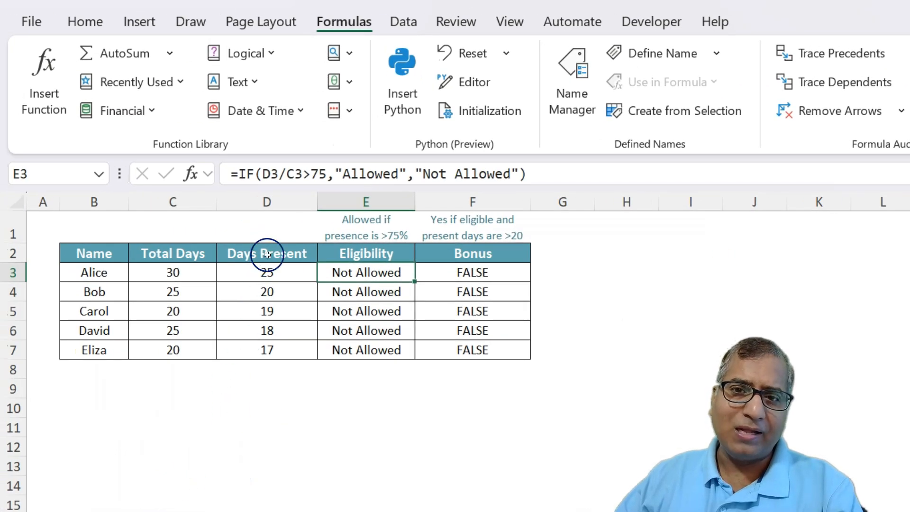
left_click(78, 19)
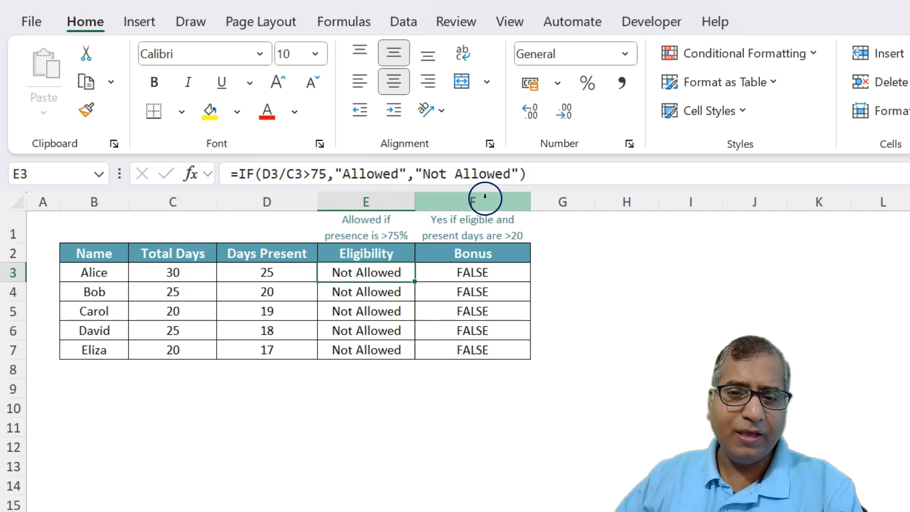
Evaluate the entire E3 formula in place and discard the evaluated result
left_click(534, 172)
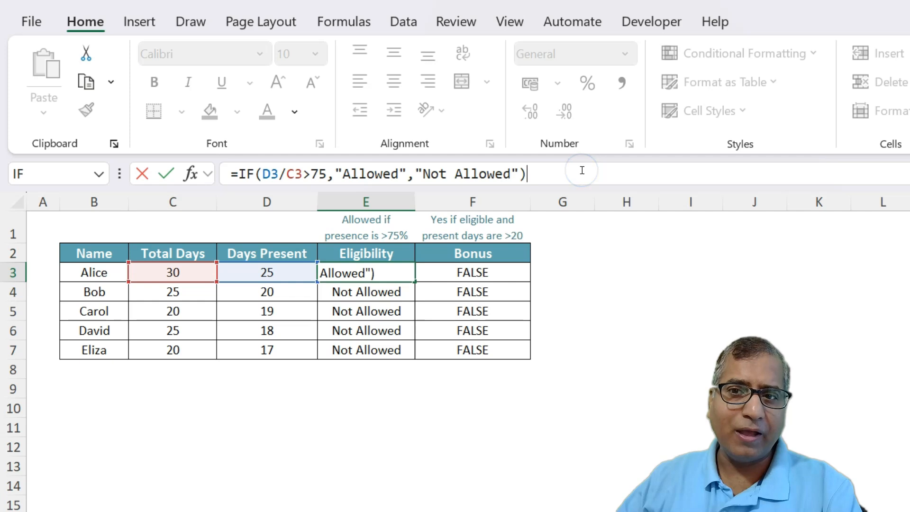
key("F9")
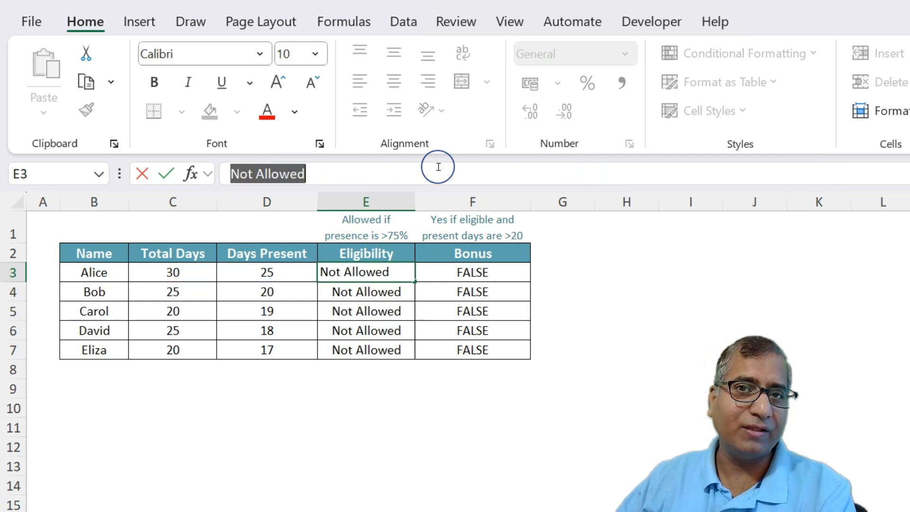
key("Escape")
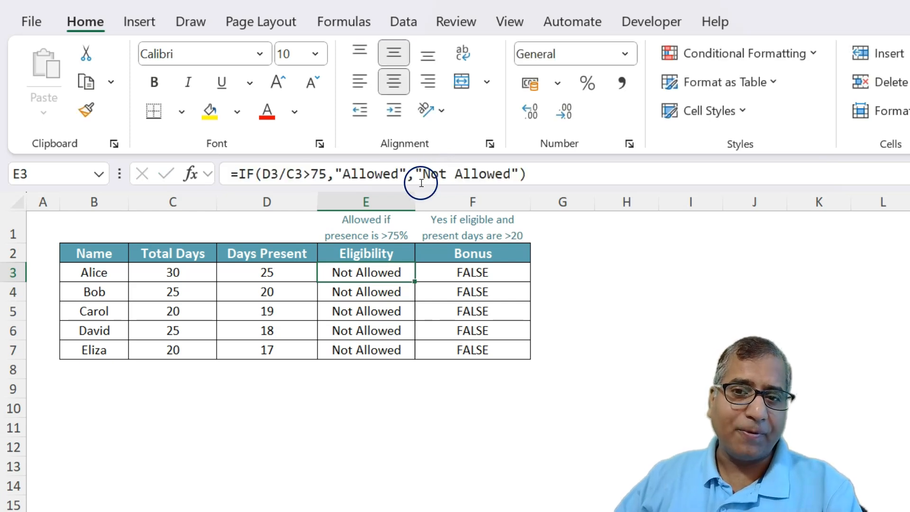
Evaluate C3 and D3 inside E3's logical test in place, followed by their quotient
left_click(319, 175)
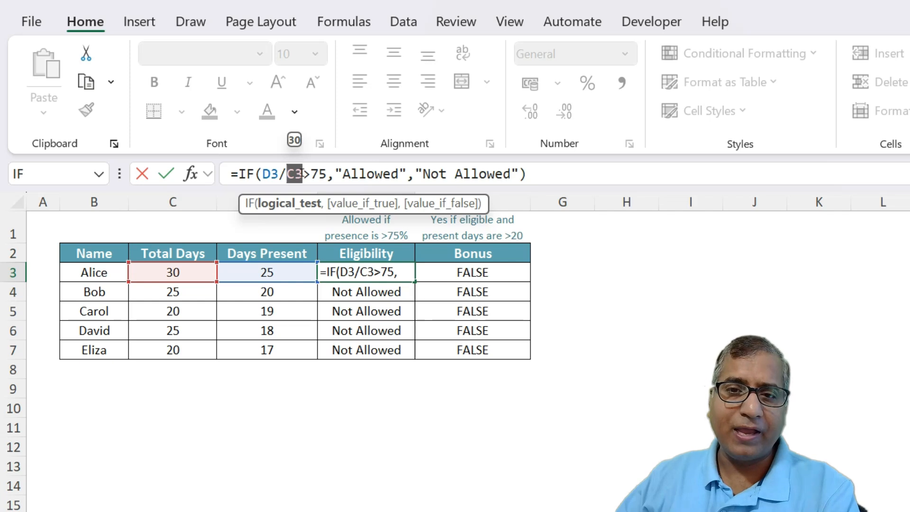
key("F9")
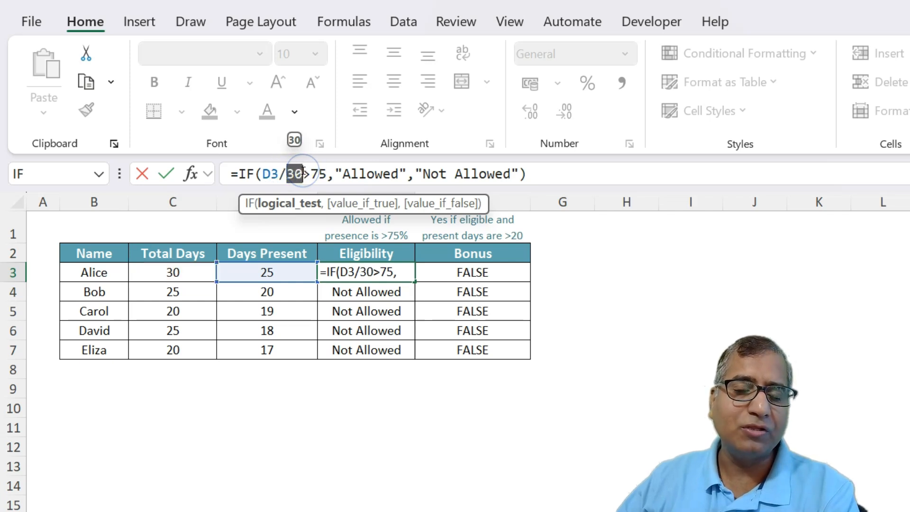
left_click(274, 173)
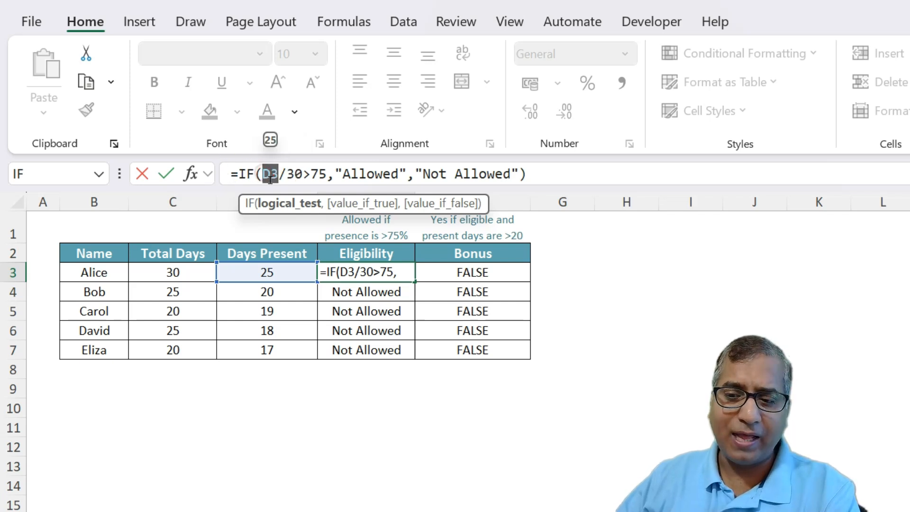
key("F9")
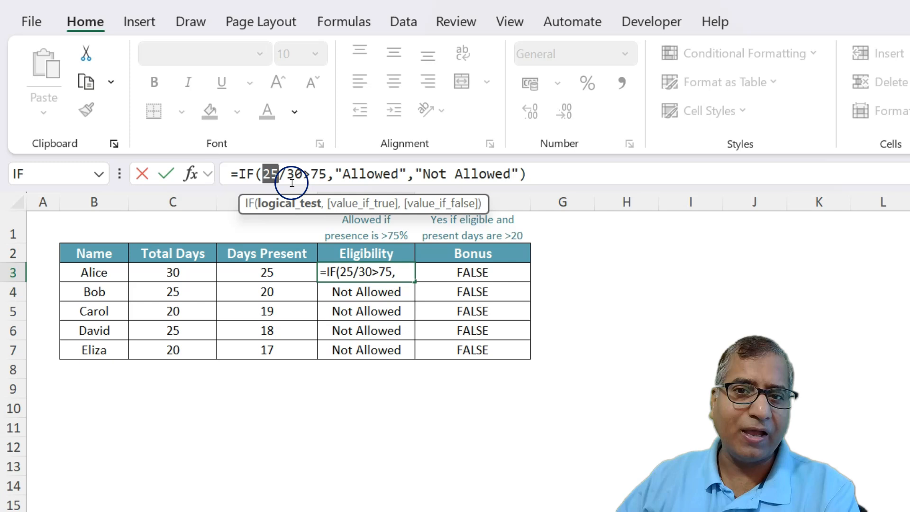
left_click(262, 172)
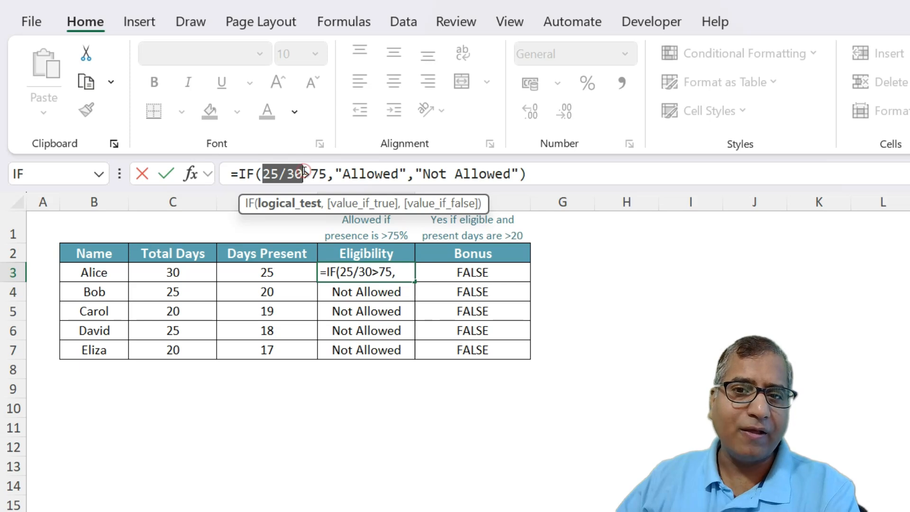
key("F9")
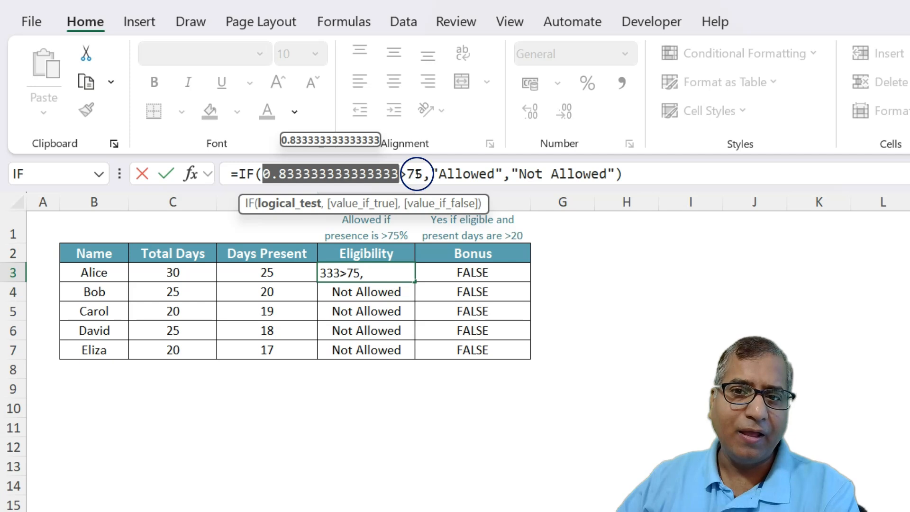
Evaluate the comparison with 75 in E3's logical test, check the value-if-false text, and restore the original formula
left_click_drag(422, 174, 267, 171)
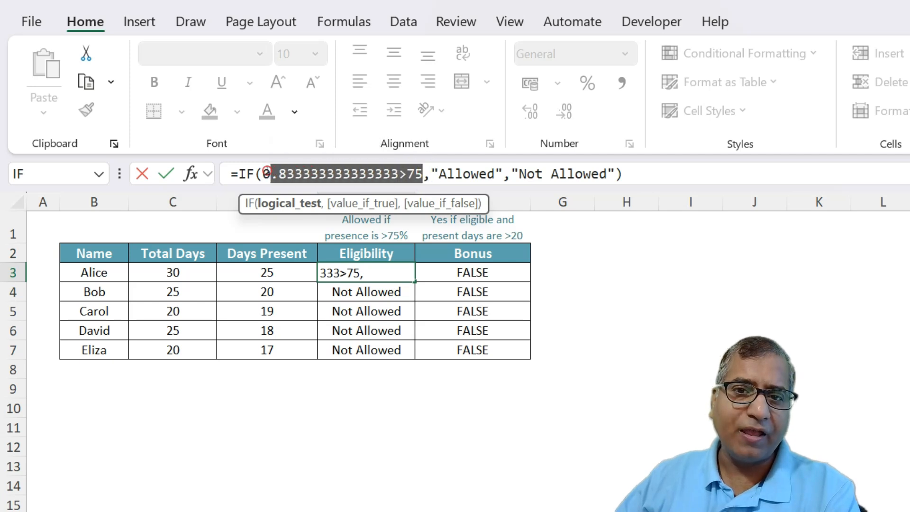
key("F9")
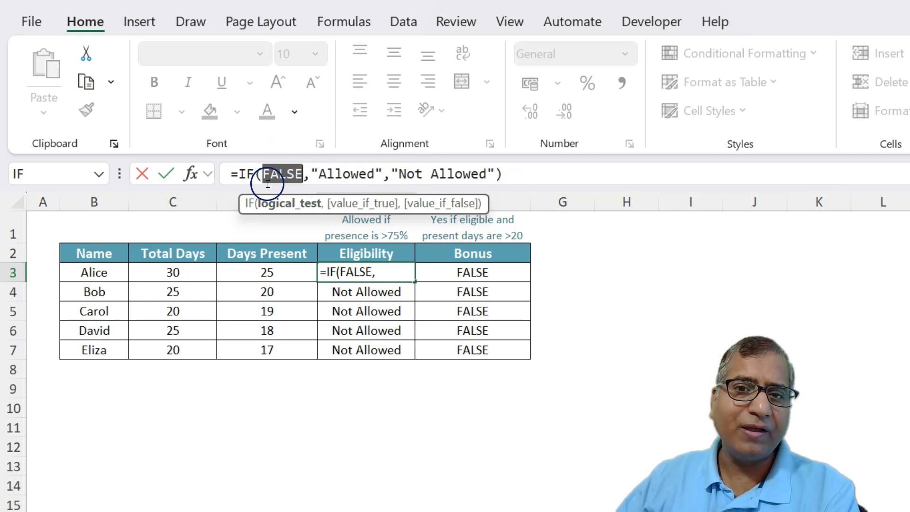
left_click_drag(401, 173, 492, 173)
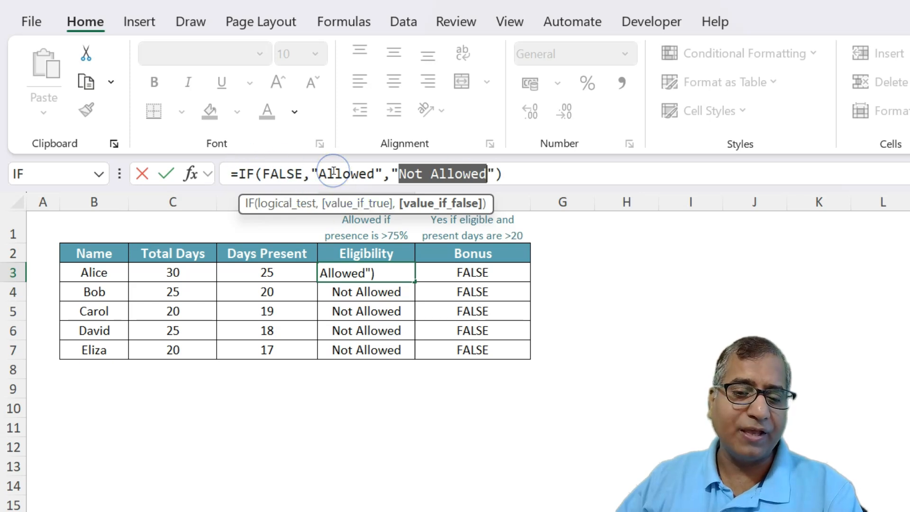
key("Escape")
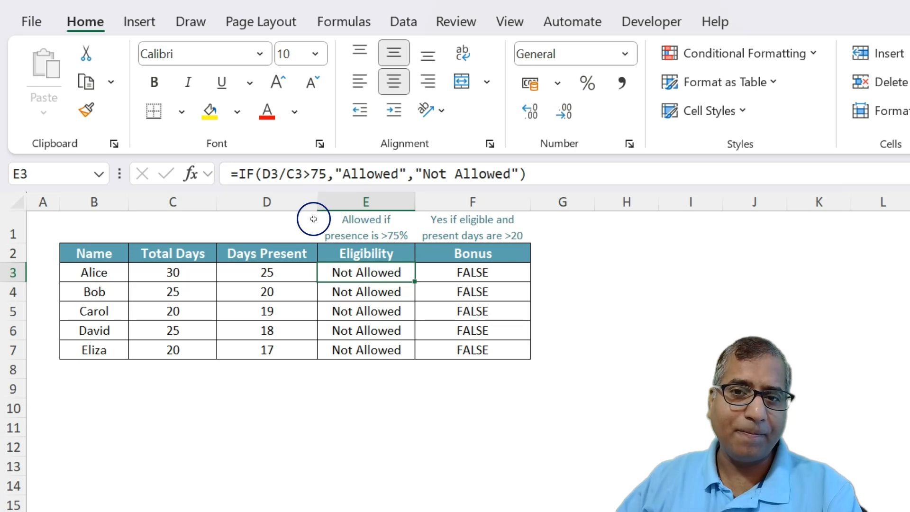
Highlight the logical test, value-if-true and value-if-false arguments of E3's IF formula one after another
left_click(308, 174)
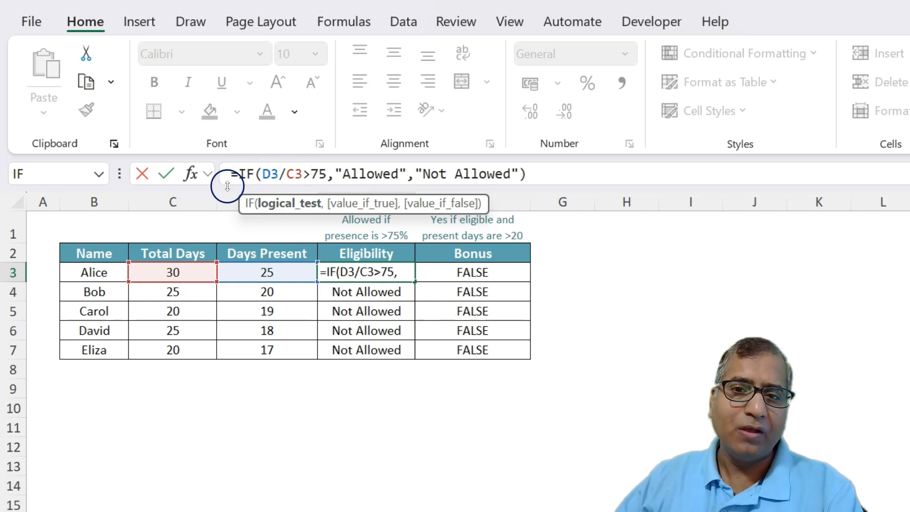
left_click(276, 208)
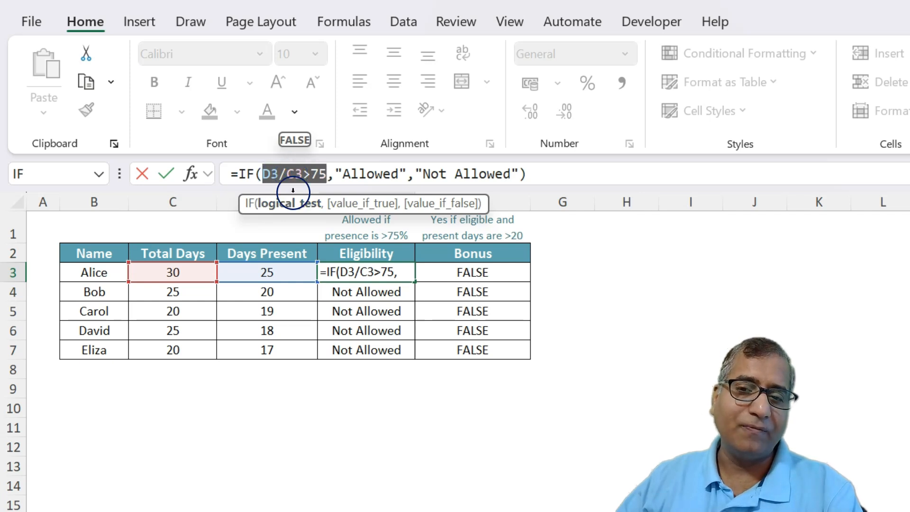
left_click(363, 204)
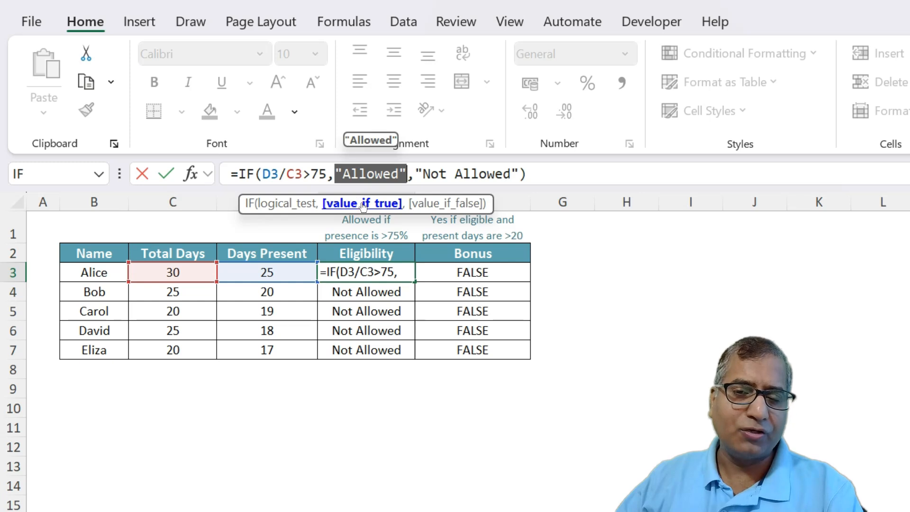
left_click(431, 203)
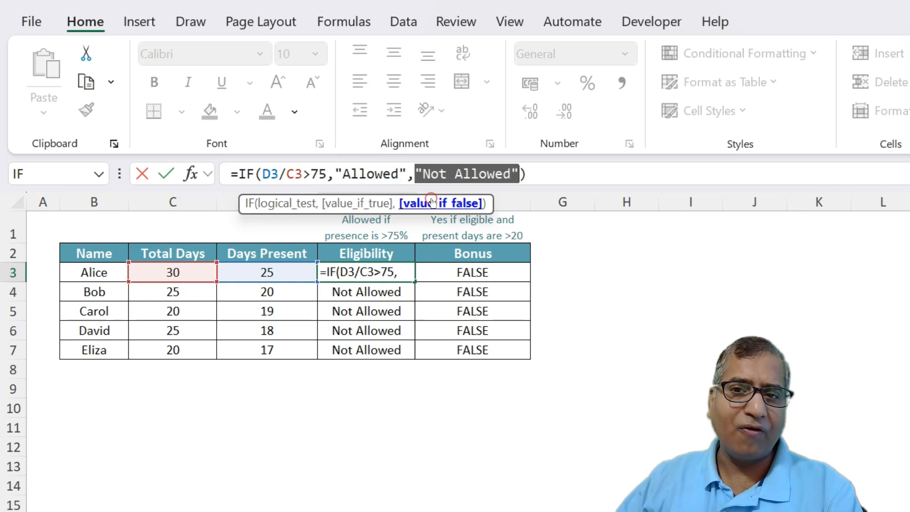
Evaluate E3's whole logical test in place, then restore it to D3/C3>75
left_click(292, 204)
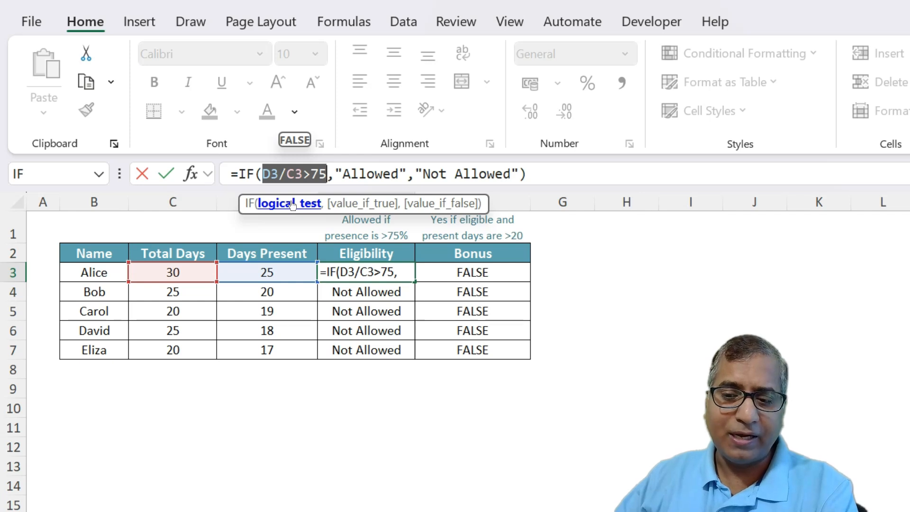
key("F9")
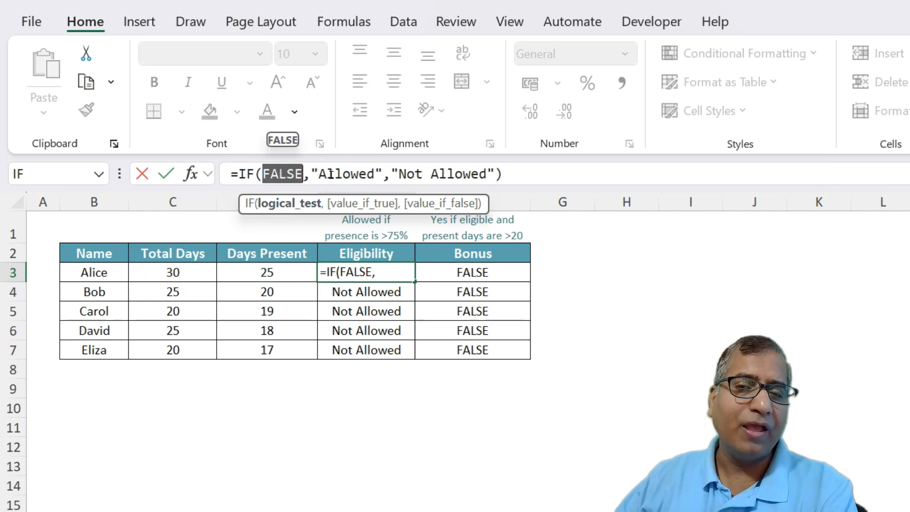
type("D3/C3>75")
key("ctrl+Return")
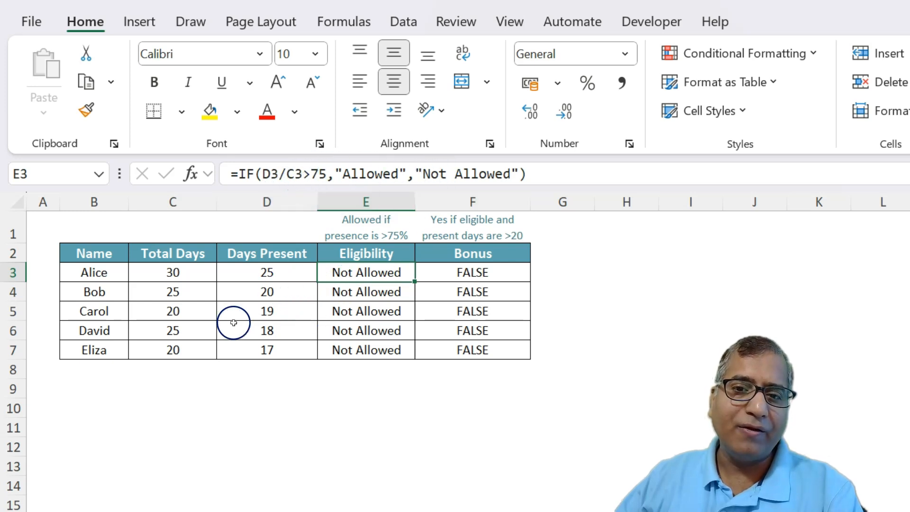
Evaluate E5's logical test and the whole IF expression in place, then discard the evaluated results
left_click(334, 314)
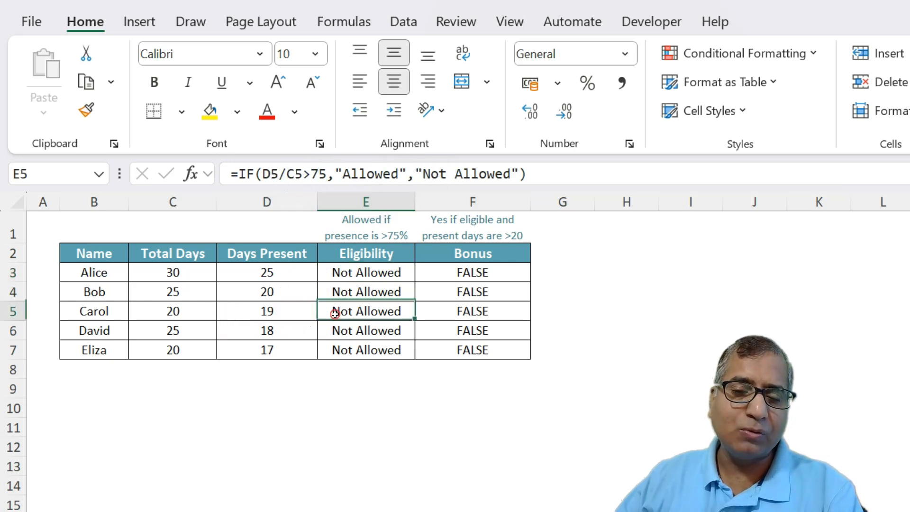
left_click(325, 174)
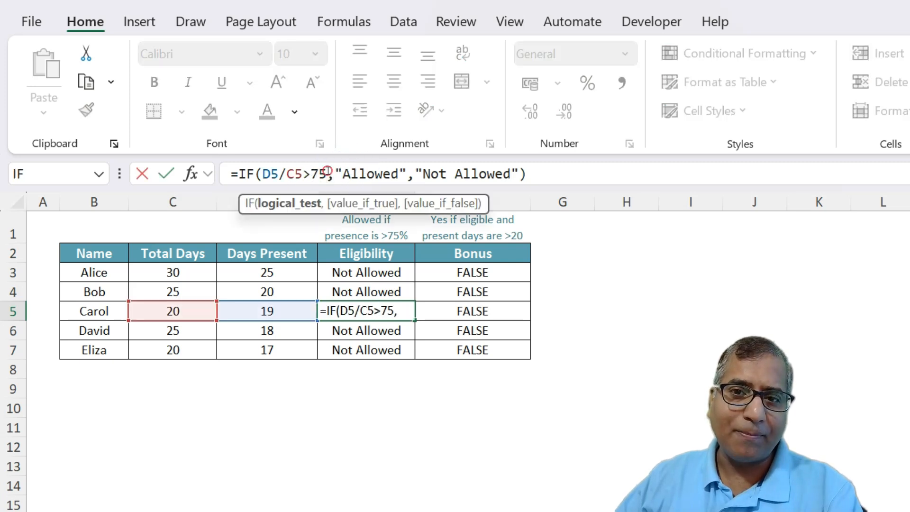
left_click_drag(327, 171, 270, 169)
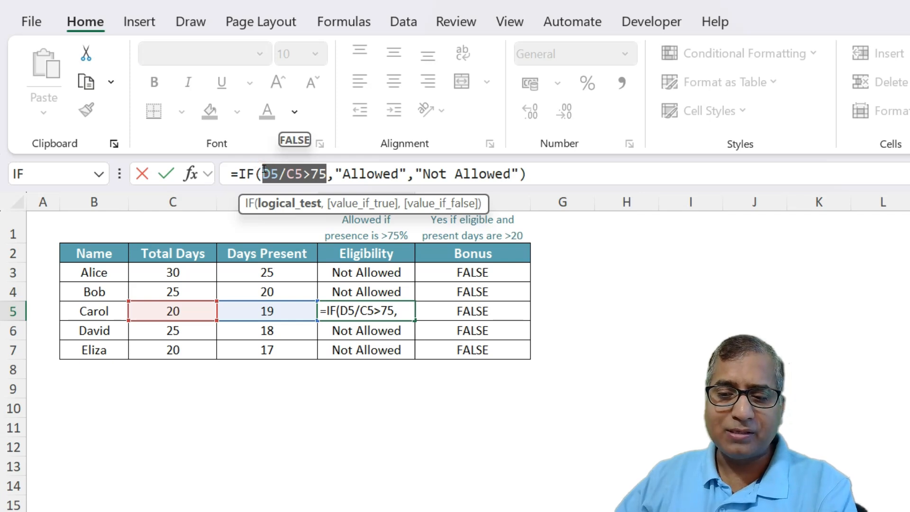
key("F9")
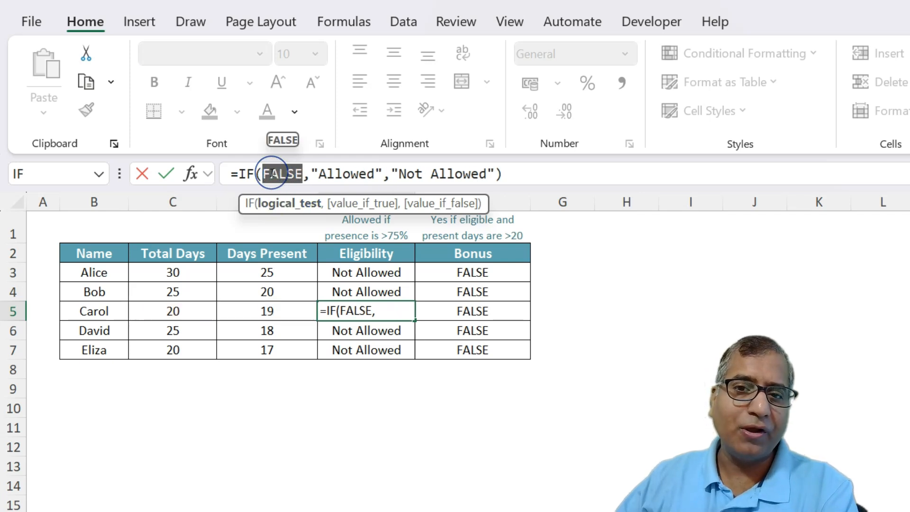
left_click_drag(399, 173, 266, 174)
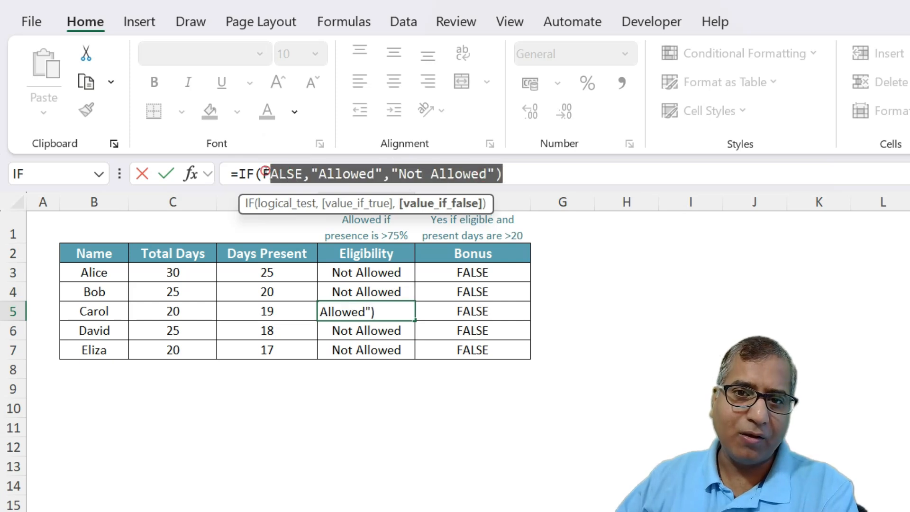
key("F9")
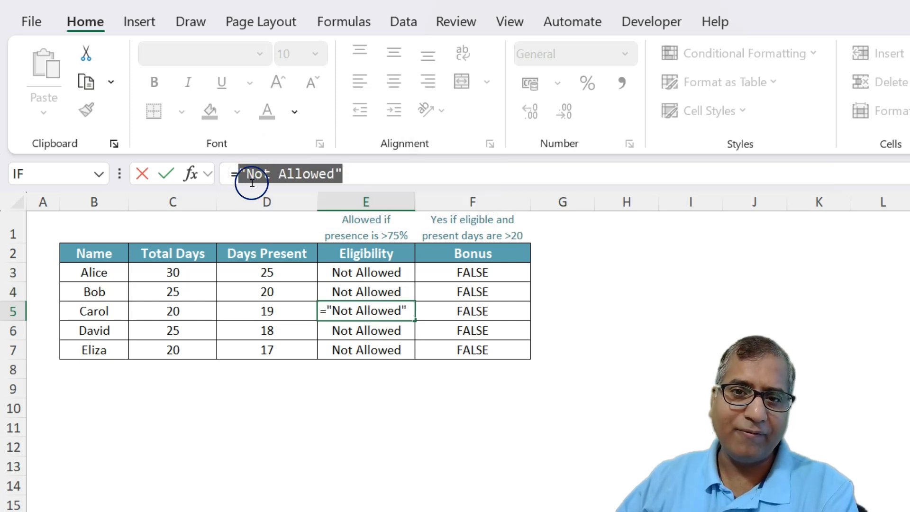
key("Escape")
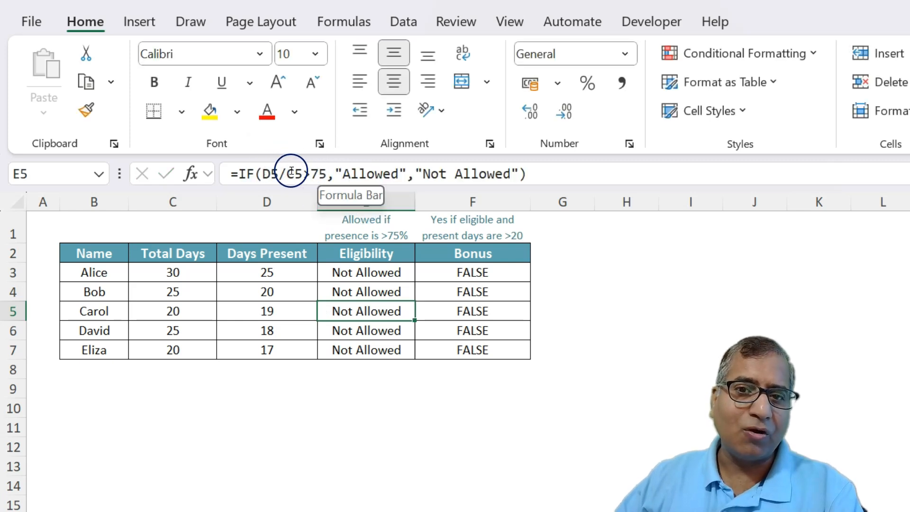
Evaluate only the D5/C5 quotient in E5's formula in place and discard the result
left_click_drag(302, 171, 279, 169)
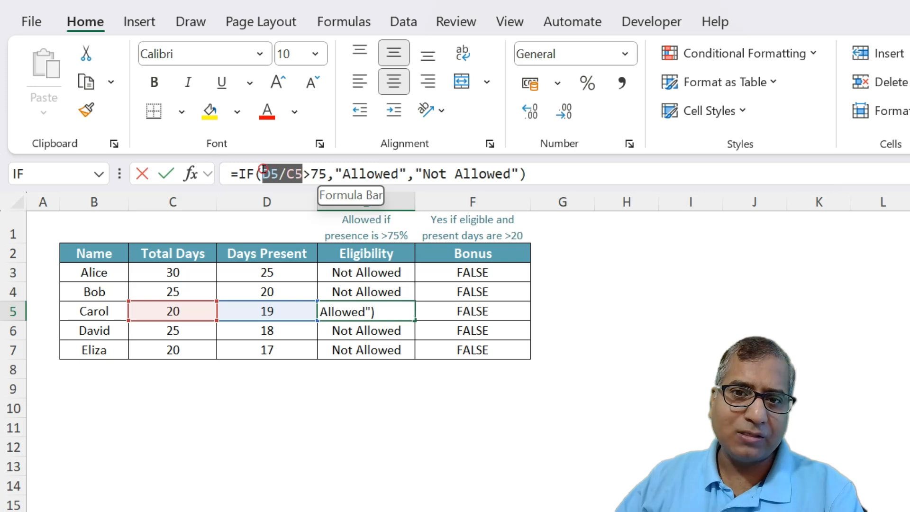
key("F9")
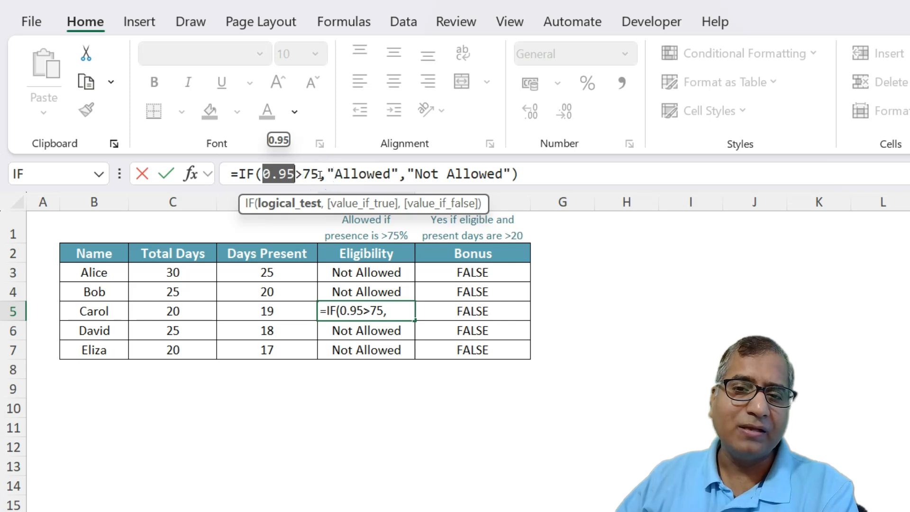
key("Escape")
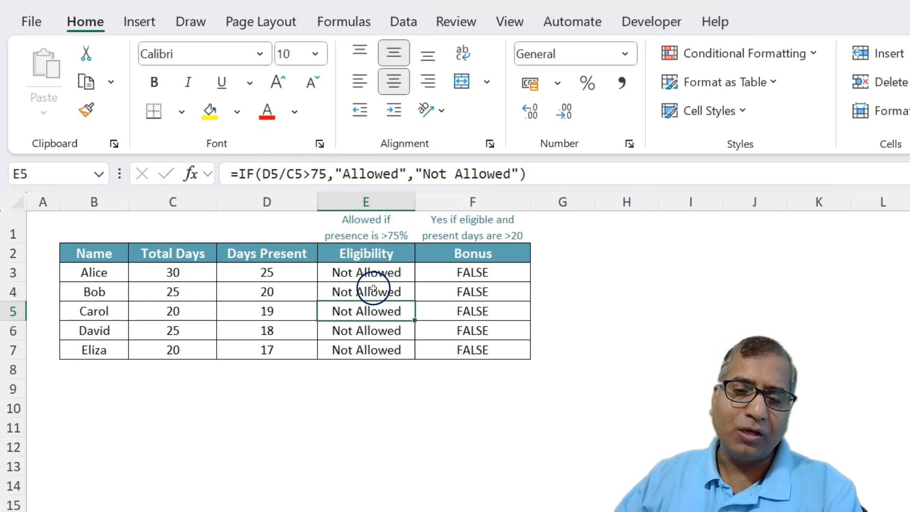
Check the eligibility rule in E1 and change the threshold in E3's formula to 0.75
left_click(375, 242)
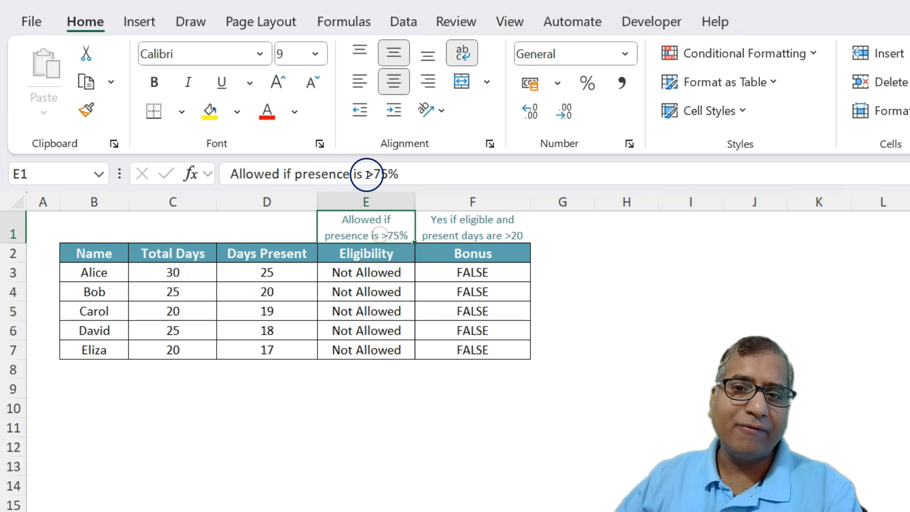
left_click(357, 272)
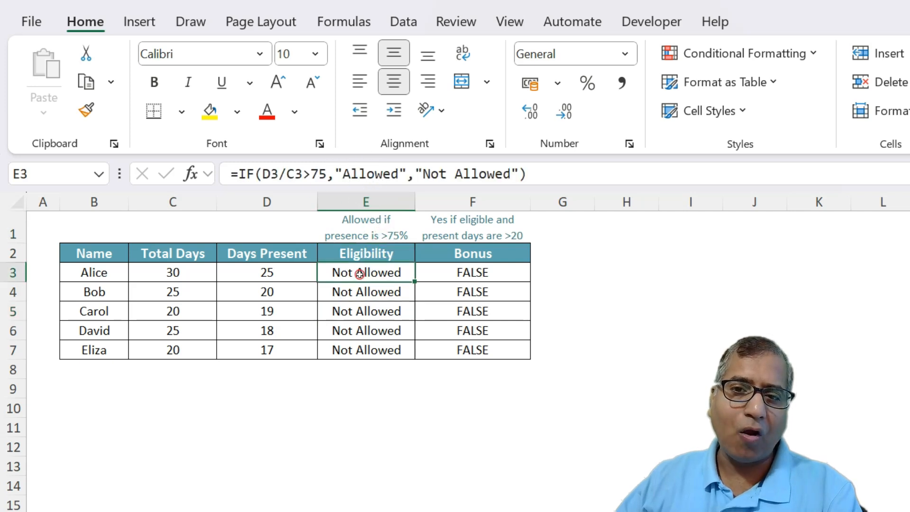
left_click(309, 174)
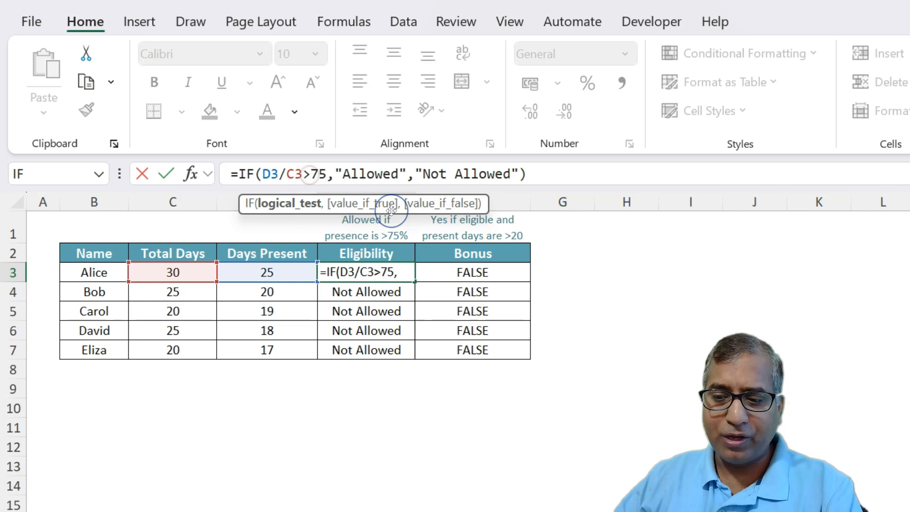
type("0.")
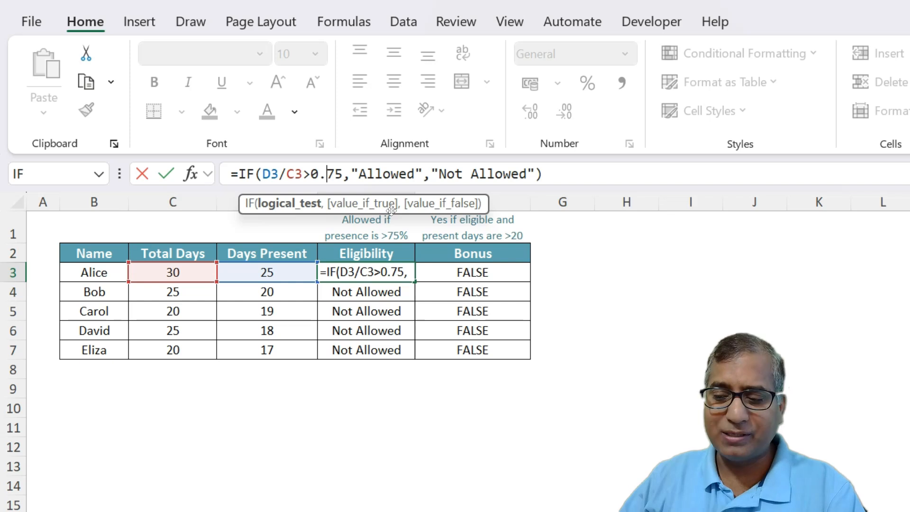
key("Return")
key("Up")
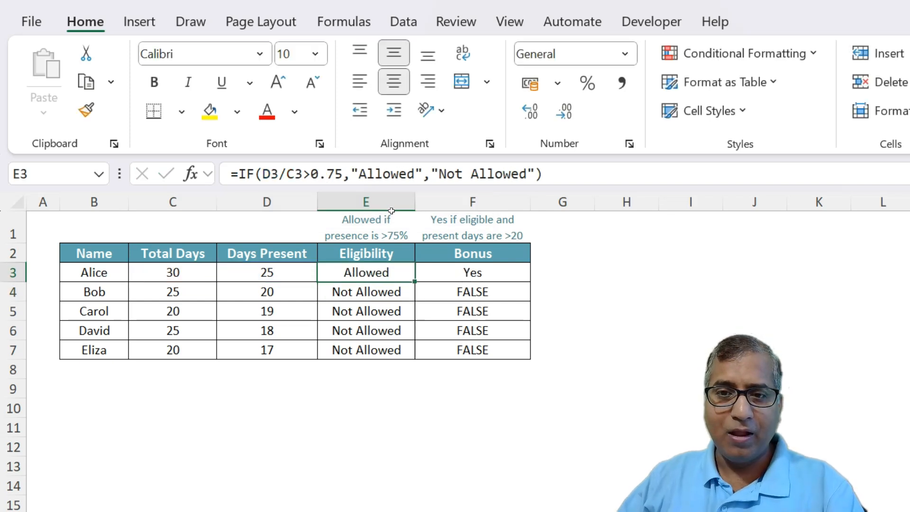
Copy E3's corrected Eligibility formula down through E7
key("ctrl+c")
key("ctrl+shift+Down")
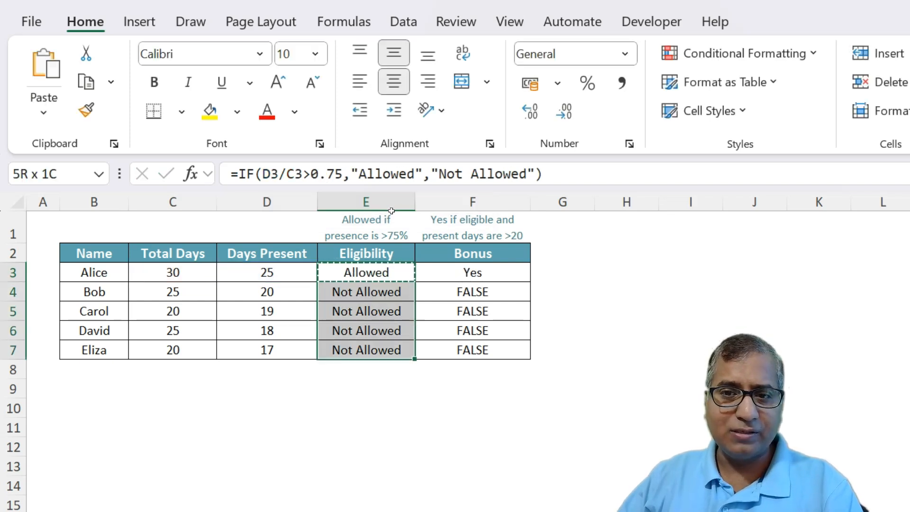
key("ctrl+v")
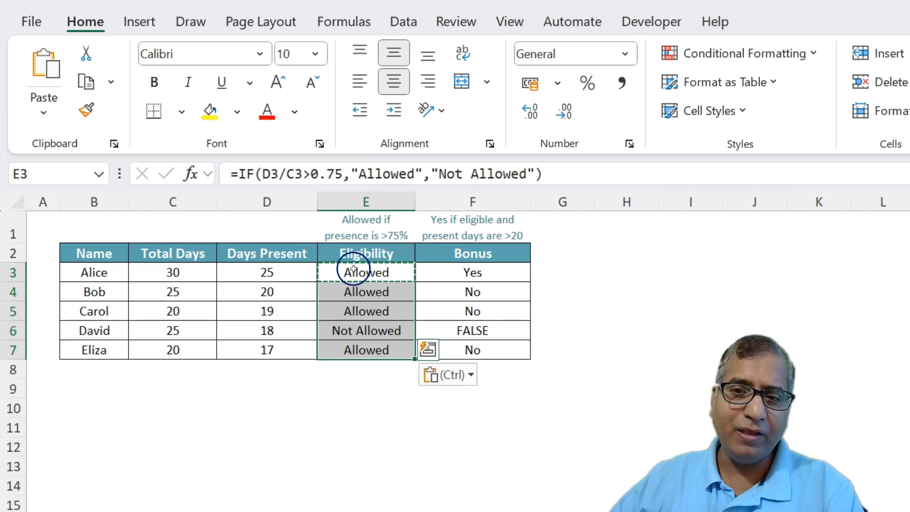
Evaluate the D5/C5 quotient in E5's corrected formula in place, followed by its comparison with 0.75
left_click(363, 312)
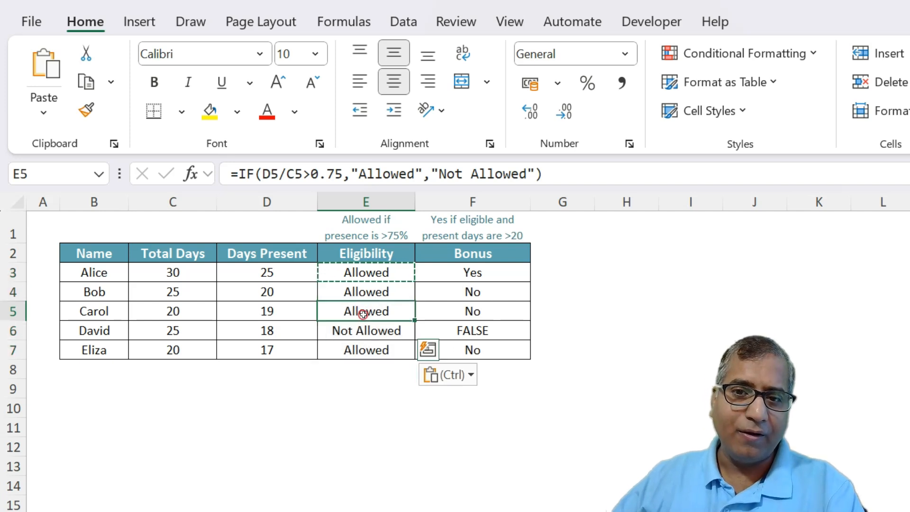
left_click(310, 170)
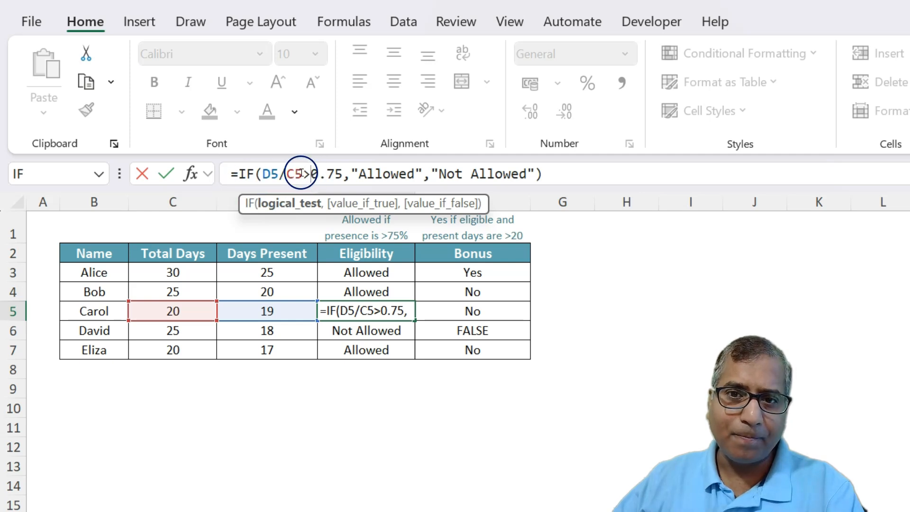
left_click_drag(285, 170, 255, 170)
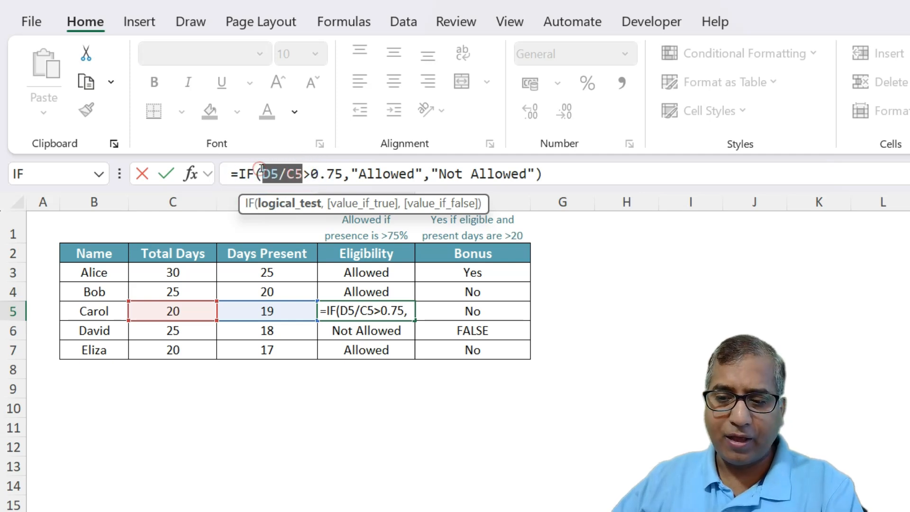
key("F9")
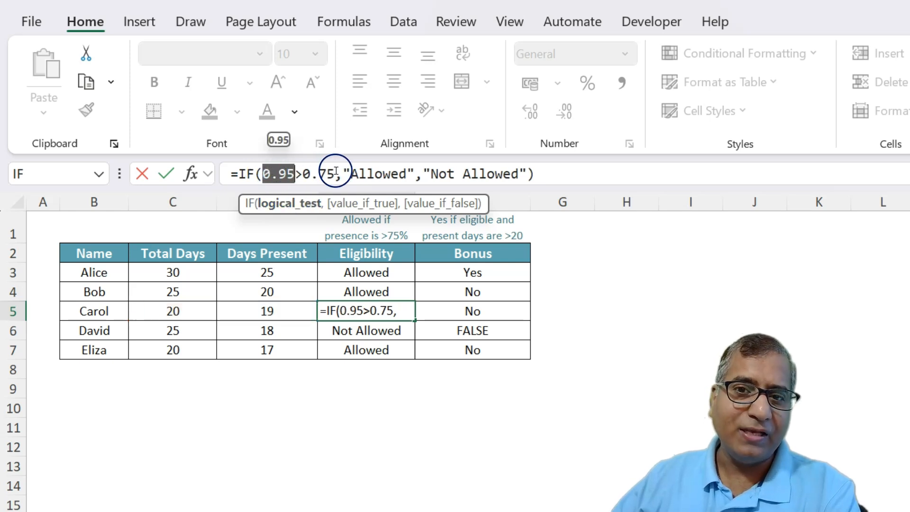
left_click_drag(334, 172, 286, 173)
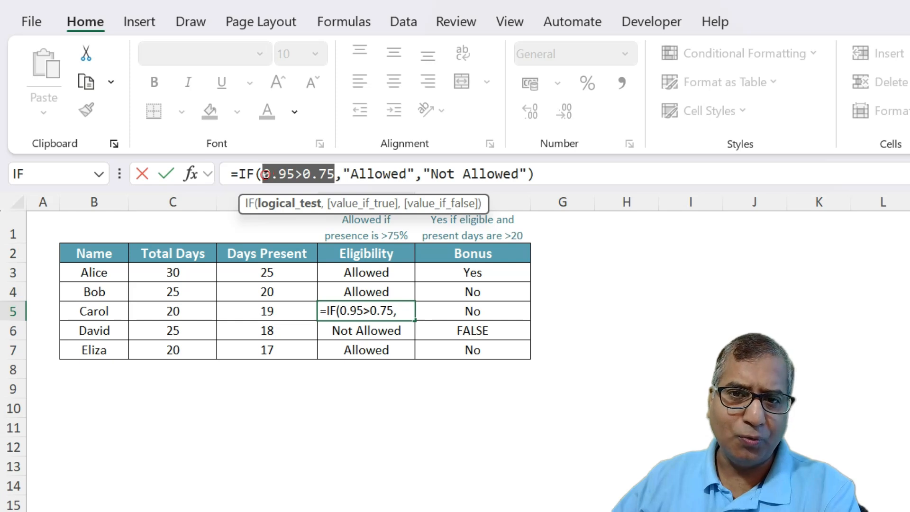
key("F9")
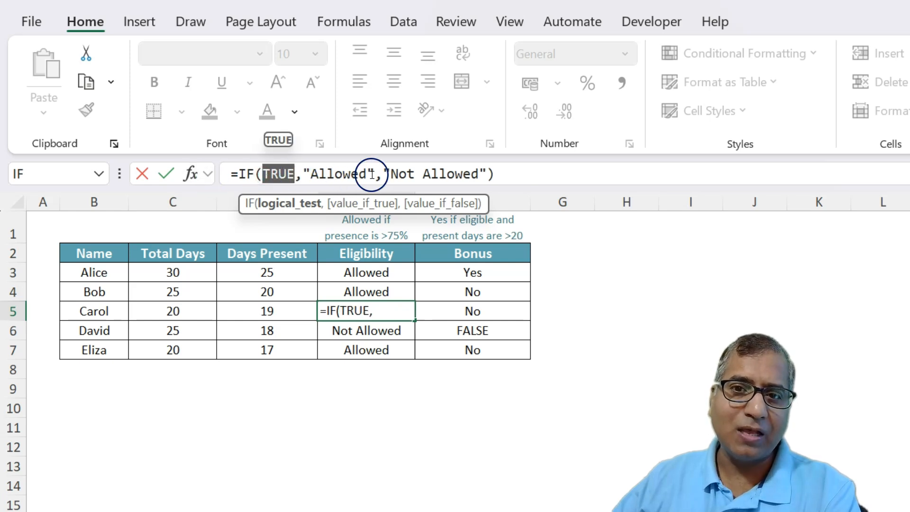
Evaluate the remaining IF expression in E5 in place and restore the original formula
left_click_drag(496, 173, 239, 170)
key("F9")
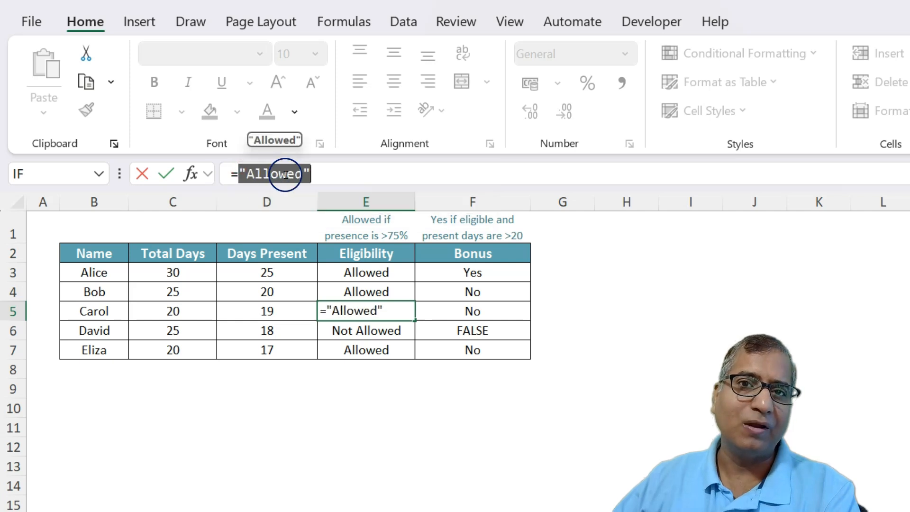
key("Escape")
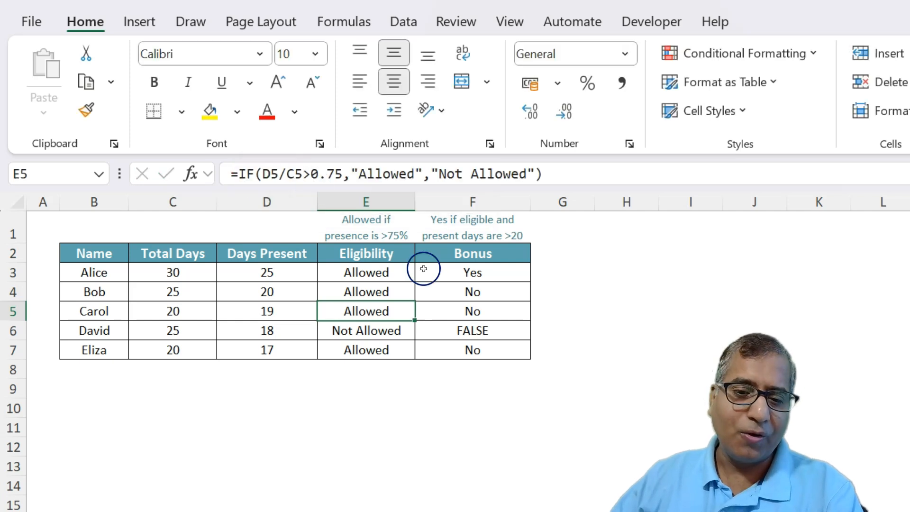
Check the Bonus rule in F1 and inspect the Bonus formulas in F3, F4 and F6
left_click(426, 238)
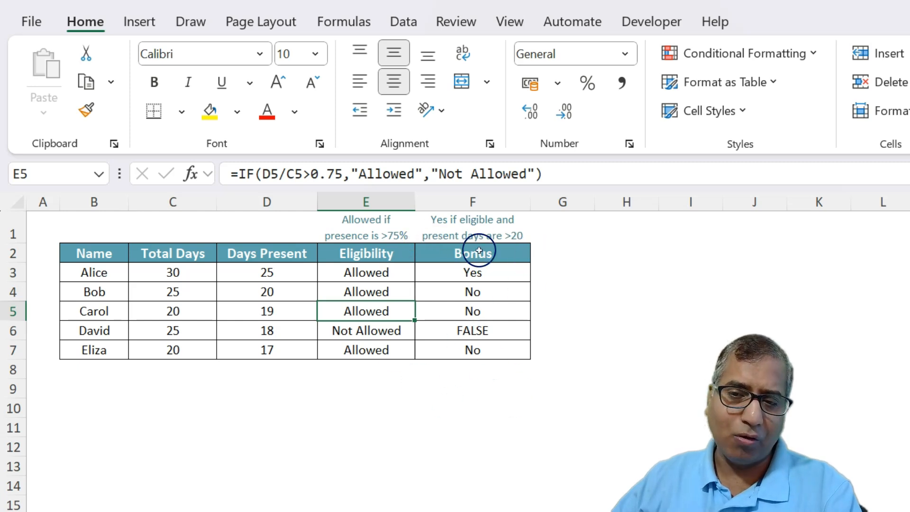
left_click(477, 267)
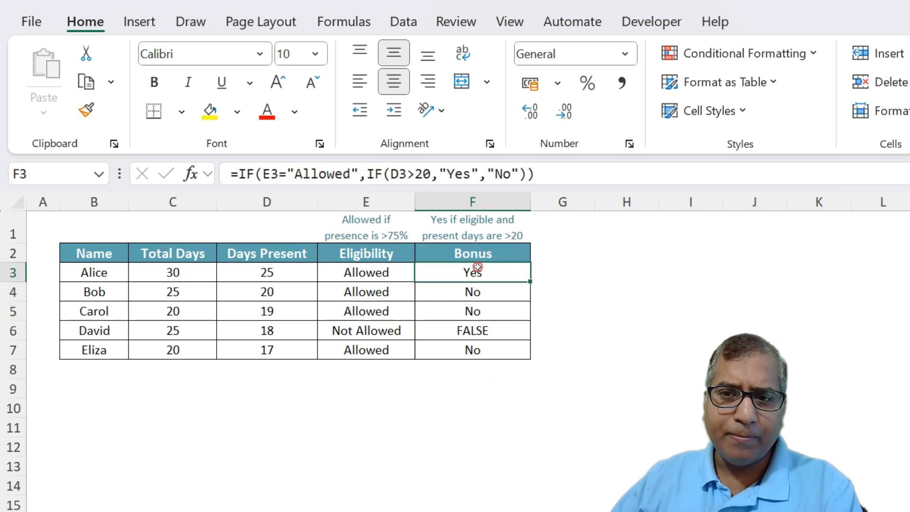
left_click(467, 297)
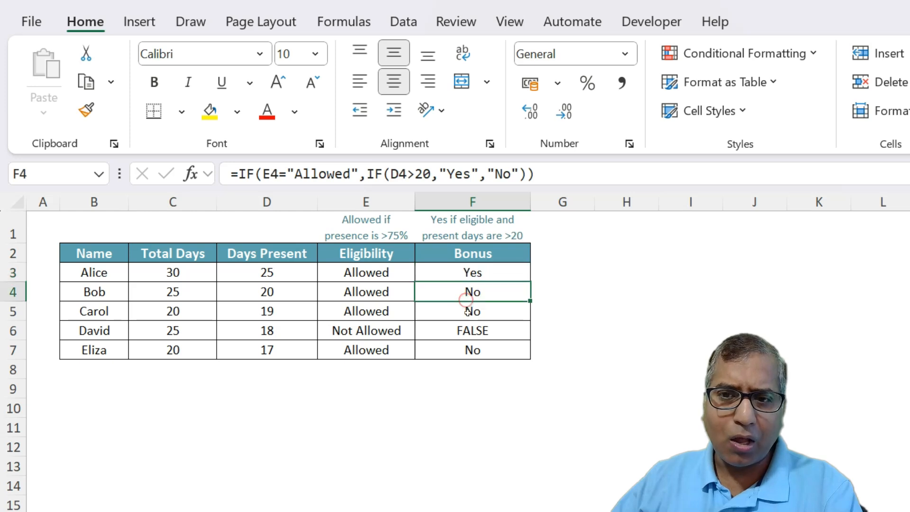
left_click(460, 336)
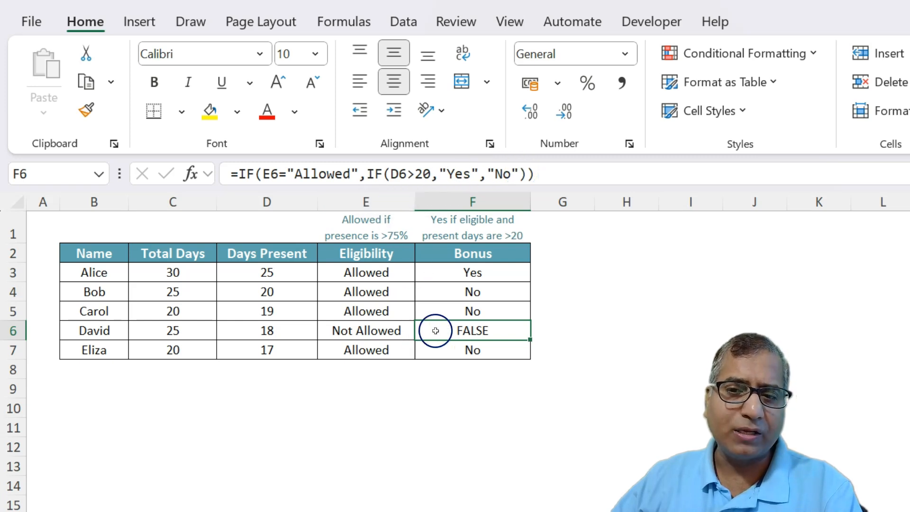
Evaluate E3="Allowed", D3>20 and the nested IF in F3's Bonus formula in place, one after the other
left_click(459, 273)
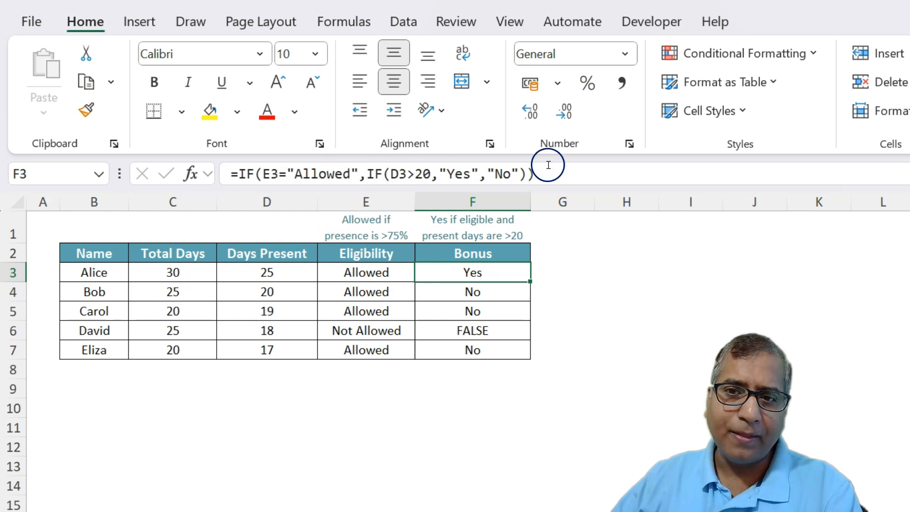
left_click_drag(263, 173, 358, 172)
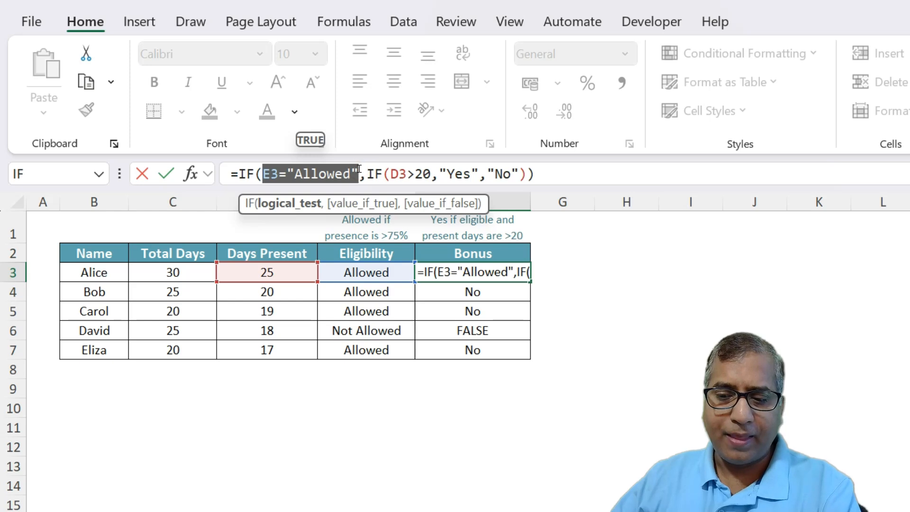
key("F9")
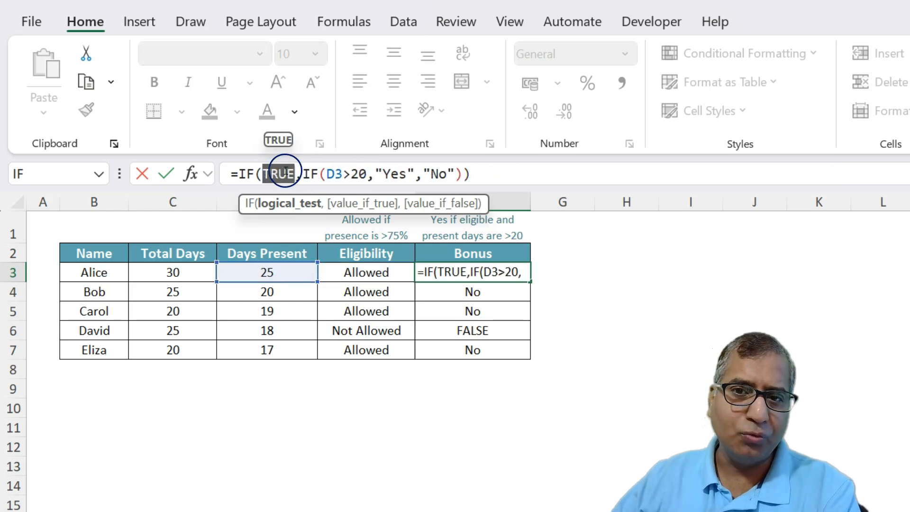
left_click(358, 207)
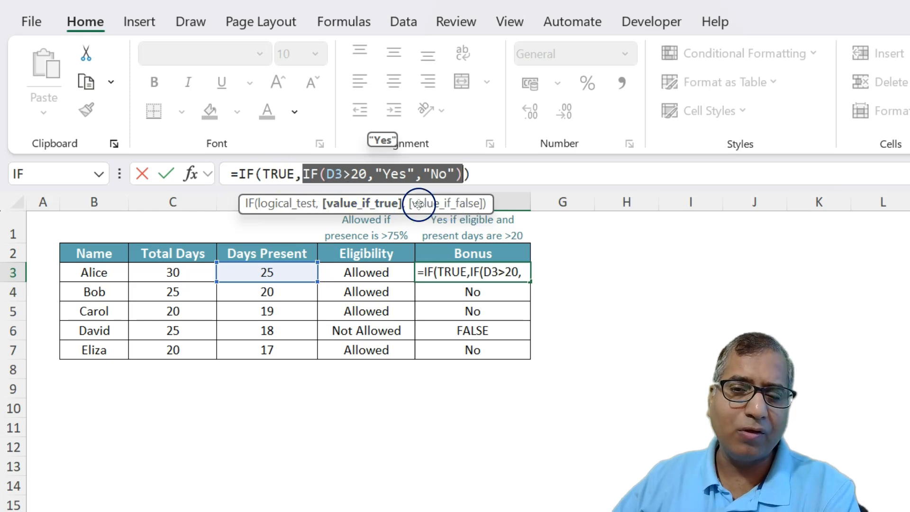
left_click(329, 173)
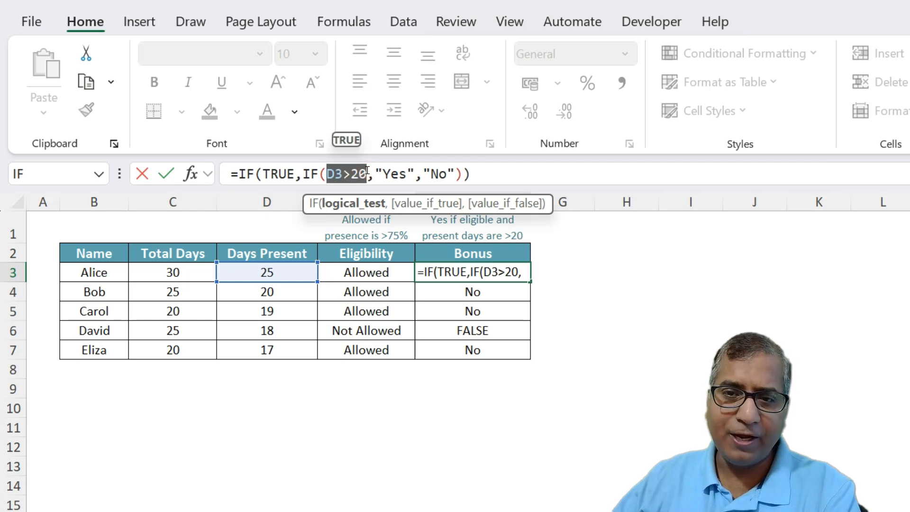
key("F9")
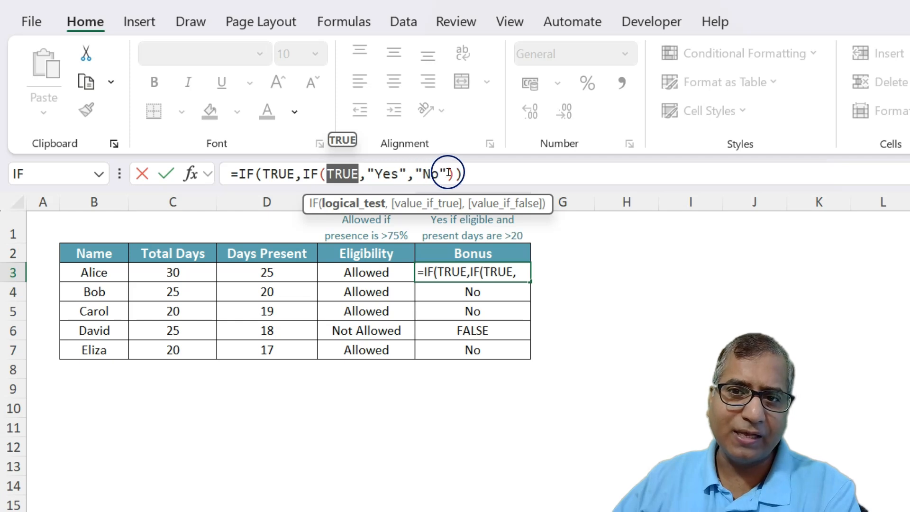
left_click_drag(450, 172, 346, 174)
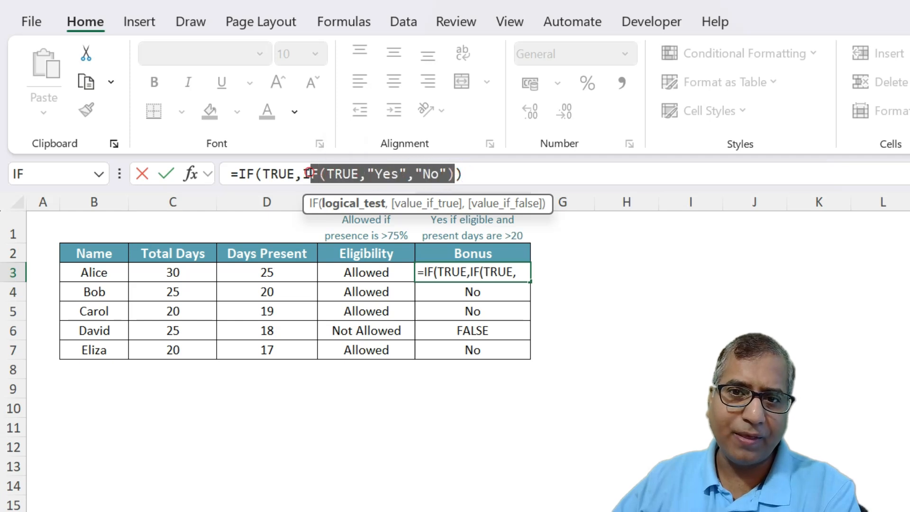
key("F9")
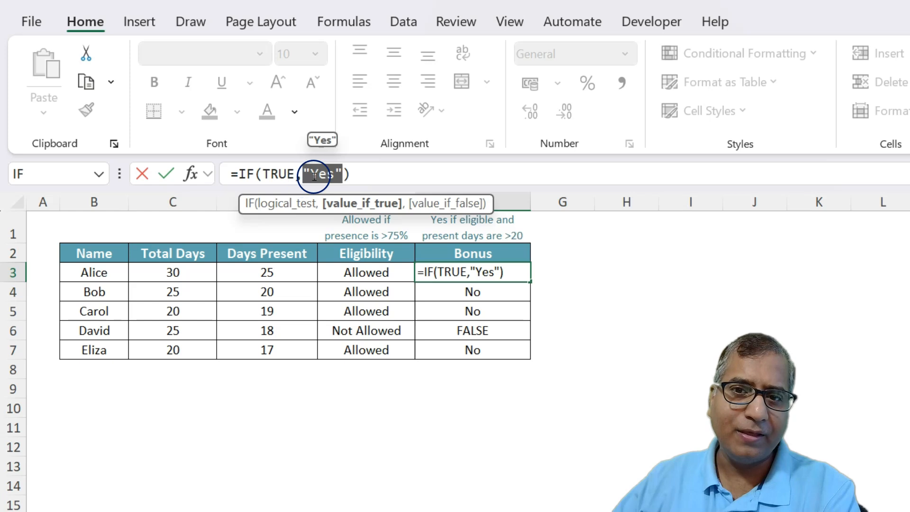
Evaluate the remaining outer IF expression in F3 in place and restore the original formula
left_click(293, 203)
left_click(360, 203)
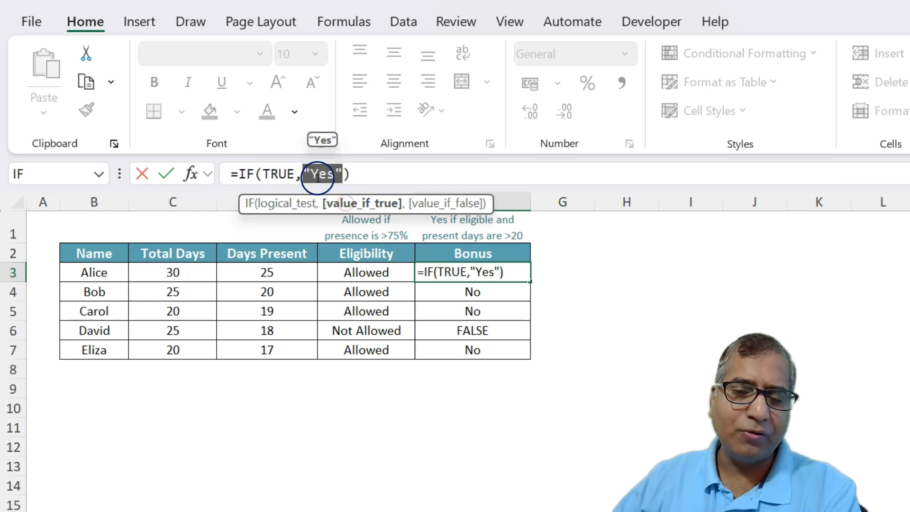
left_click_drag(353, 172, 210, 172)
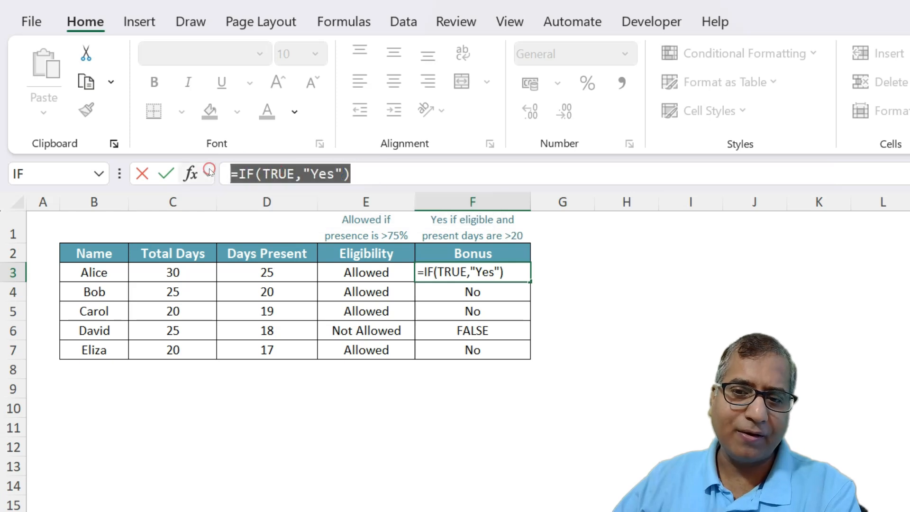
key("F9")
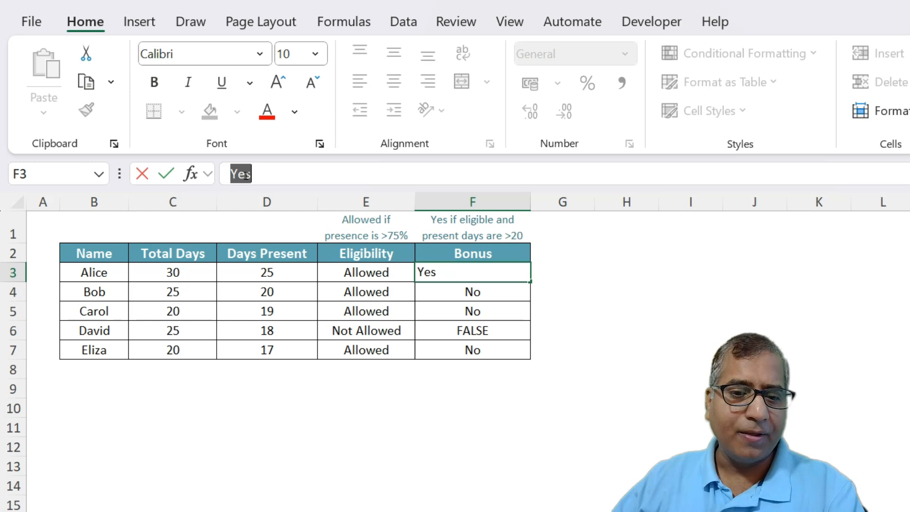
key("Escape")
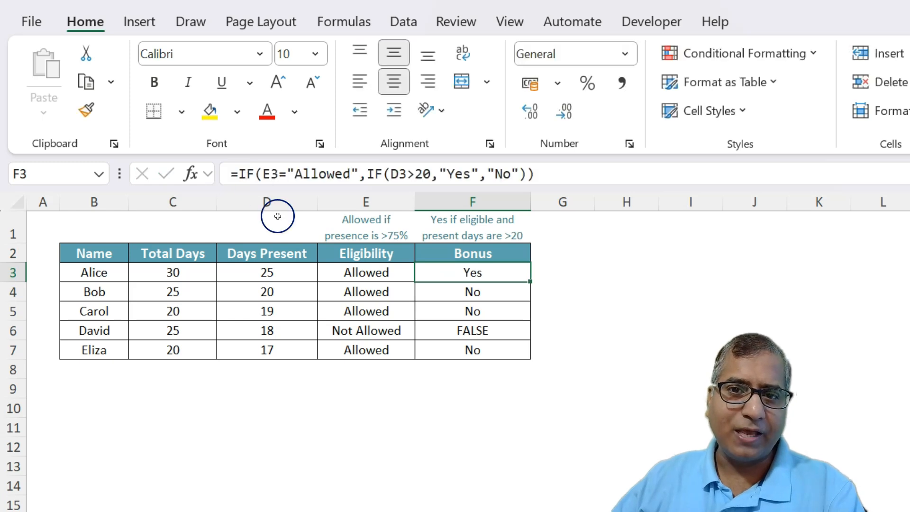
Evaluate the E6="Allowed" test in F6's Bonus formula in place, followed by its nested IF argument
left_click(476, 331)
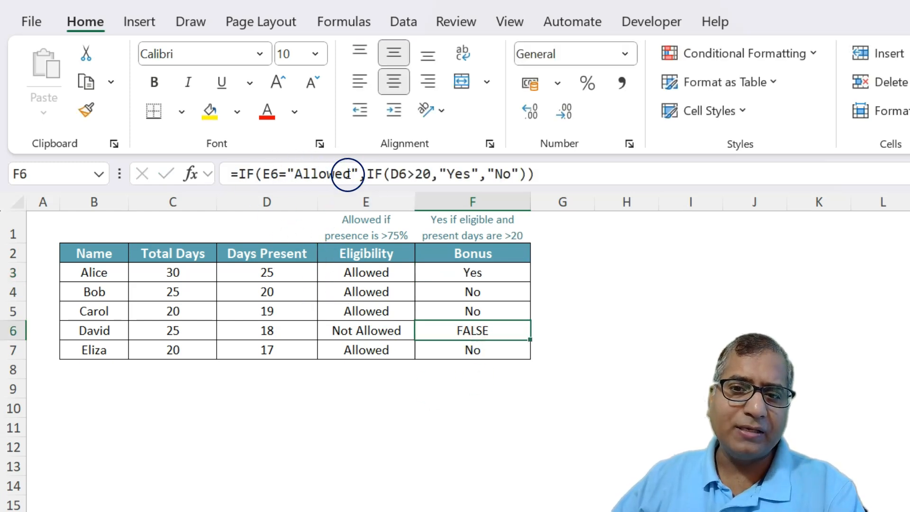
left_click(303, 174)
left_click_drag(356, 174, 290, 173)
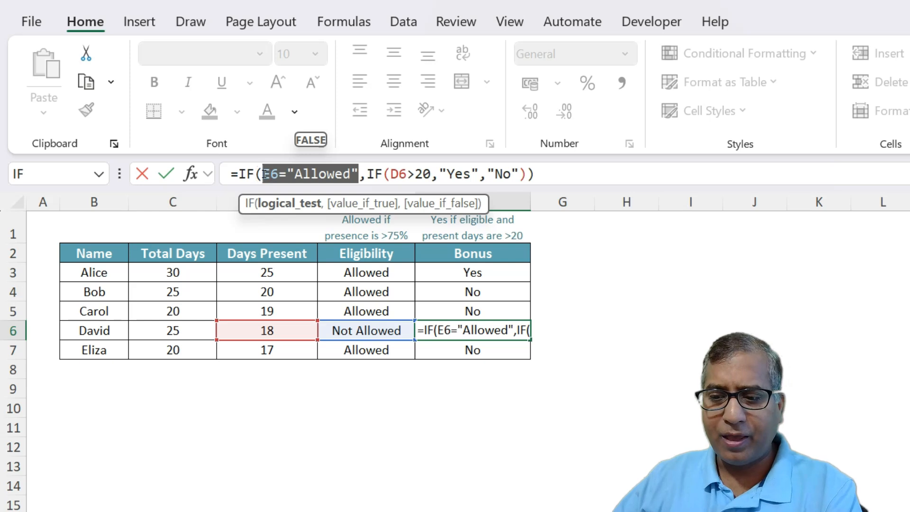
key("F9")
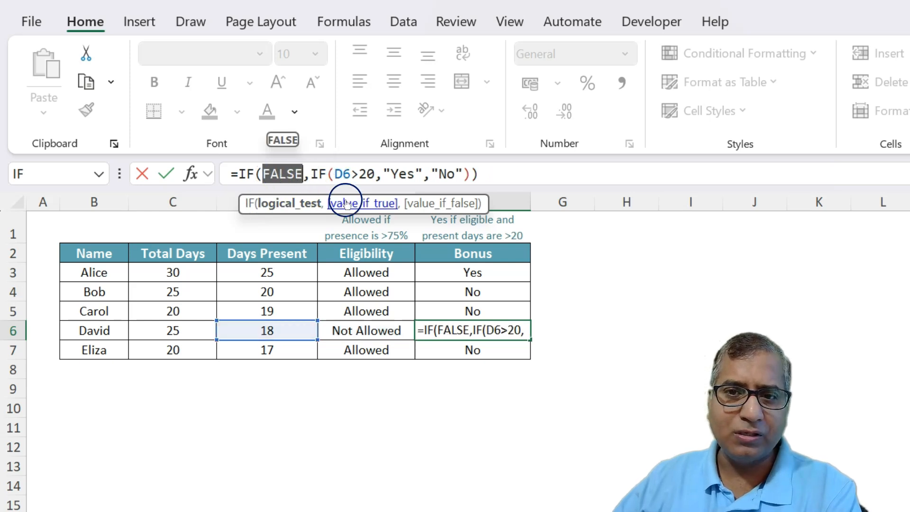
left_click(327, 203)
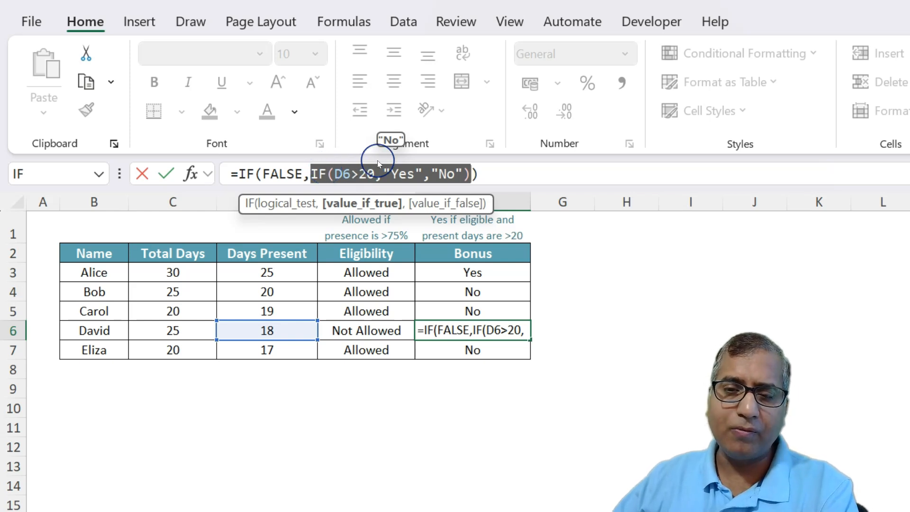
key("F9")
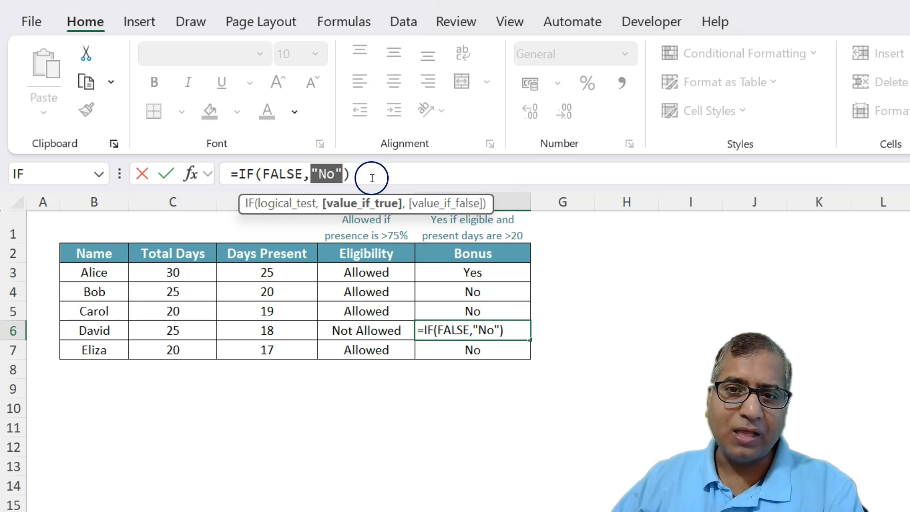
Evaluate the remaining IF expression in F6 in place and restore the original formula
left_click_drag(365, 170, 217, 168)
key("F9")
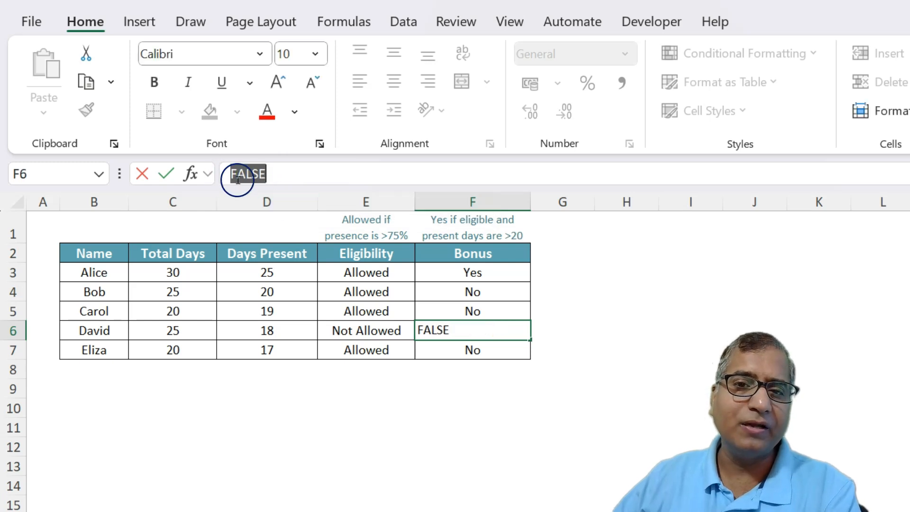
key("Escape")
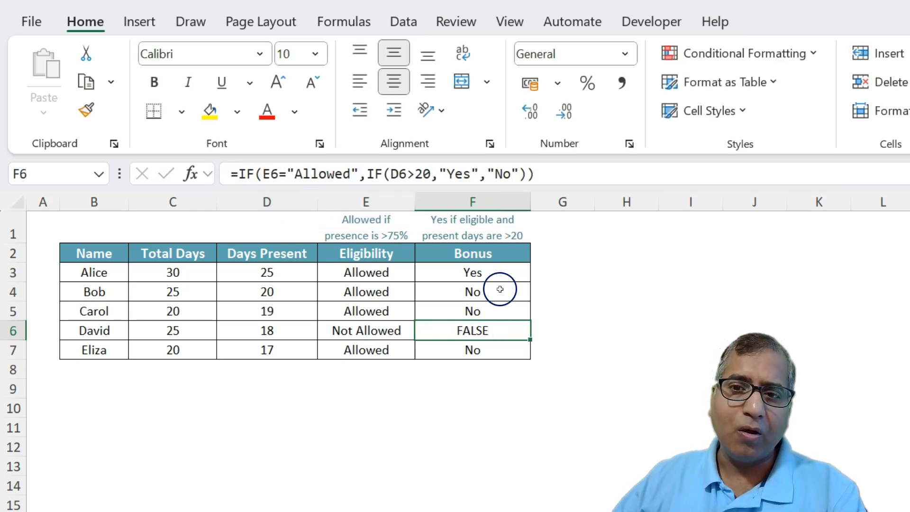
Add "No" as the outer IF's false result in F3's Bonus formula and copy the formula down through F7
left_click(481, 272)
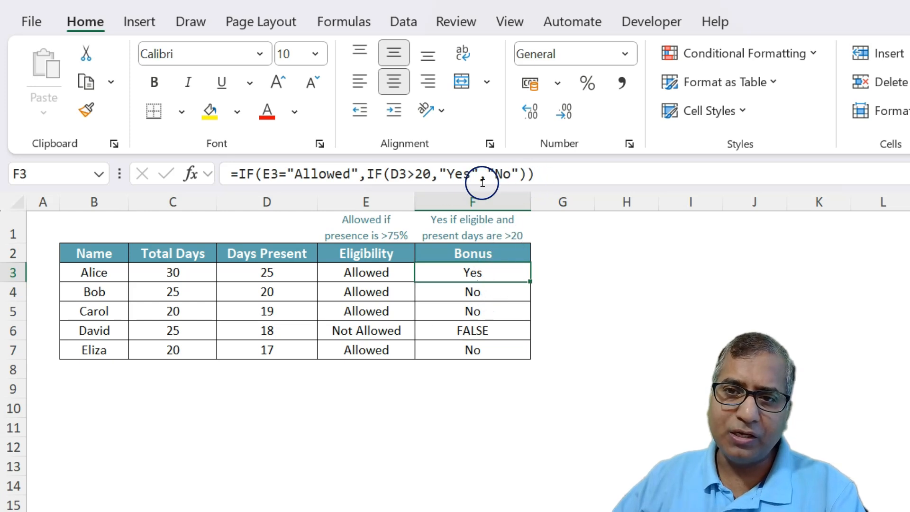
left_click(271, 174)
left_click(286, 207)
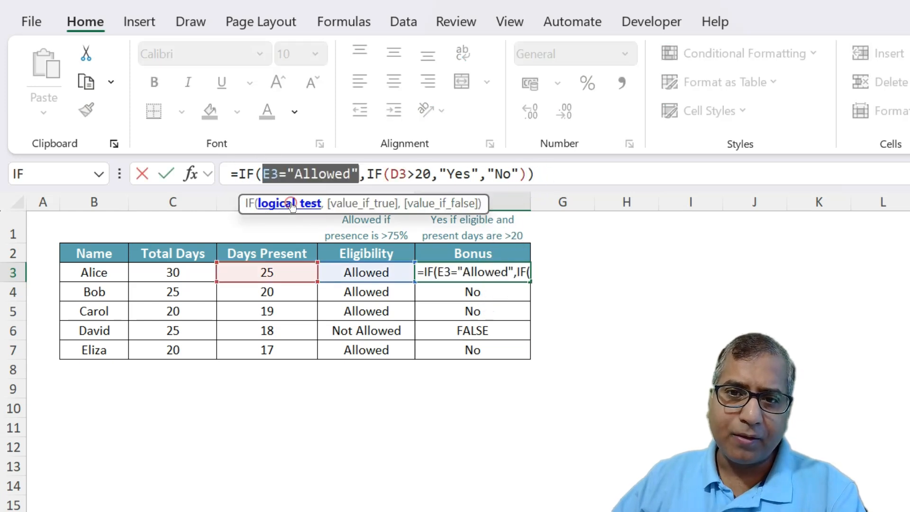
left_click(353, 203)
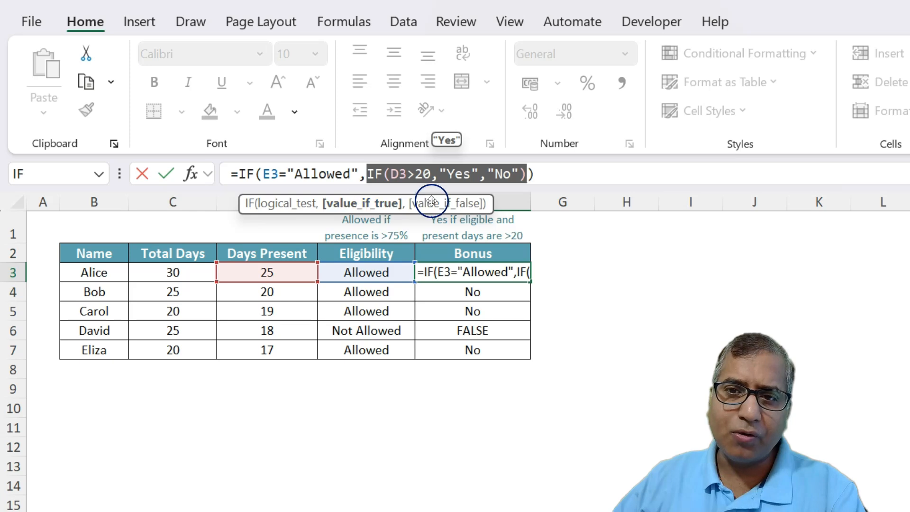
left_click(527, 174)
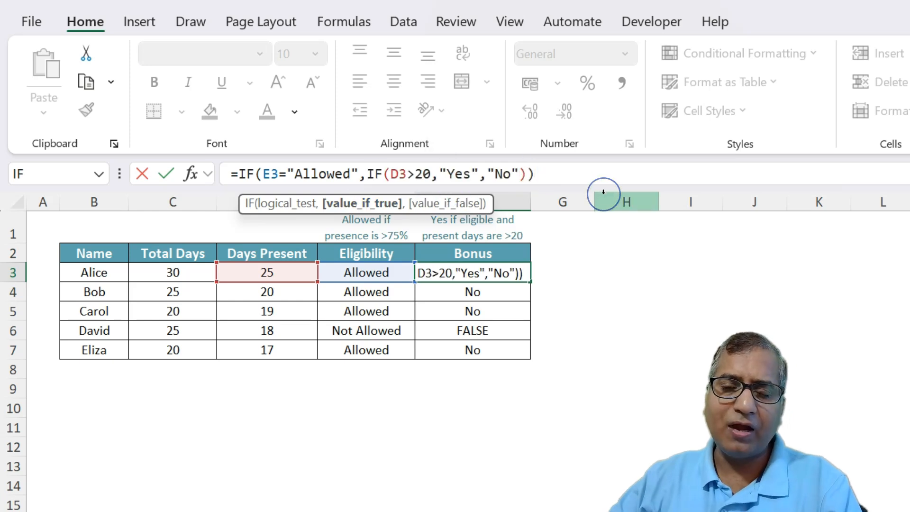
type(",\"No")
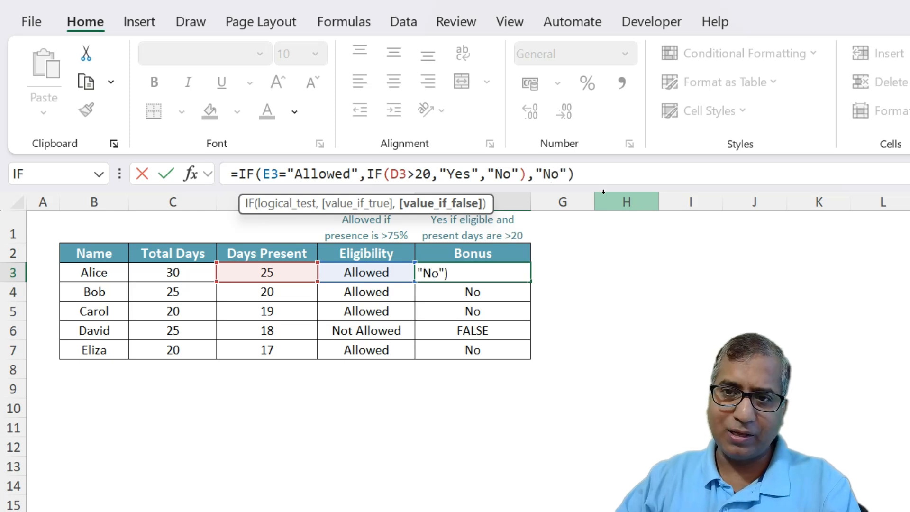
key("Up")
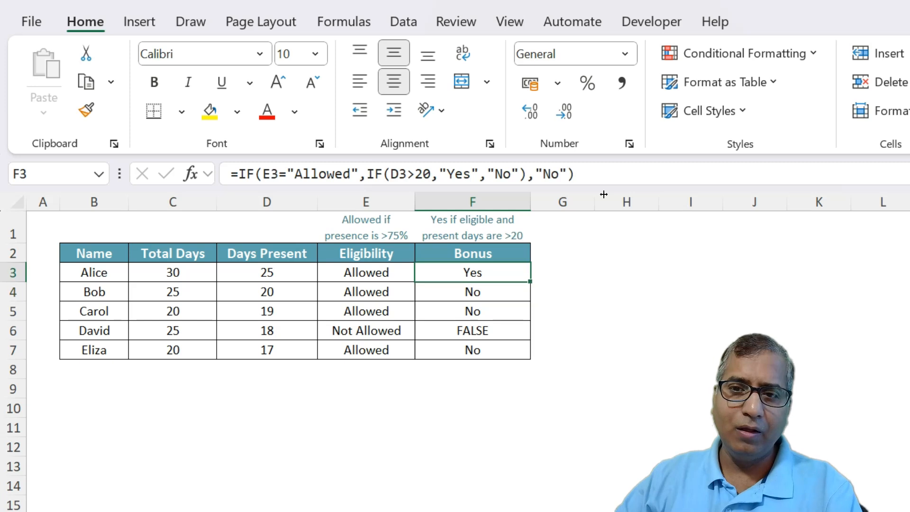
double_click(532, 285)
left_click(460, 327)
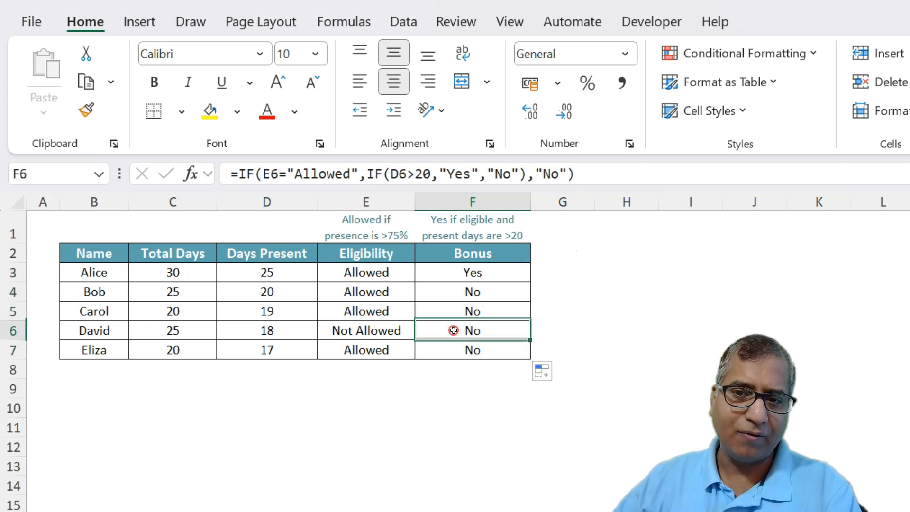